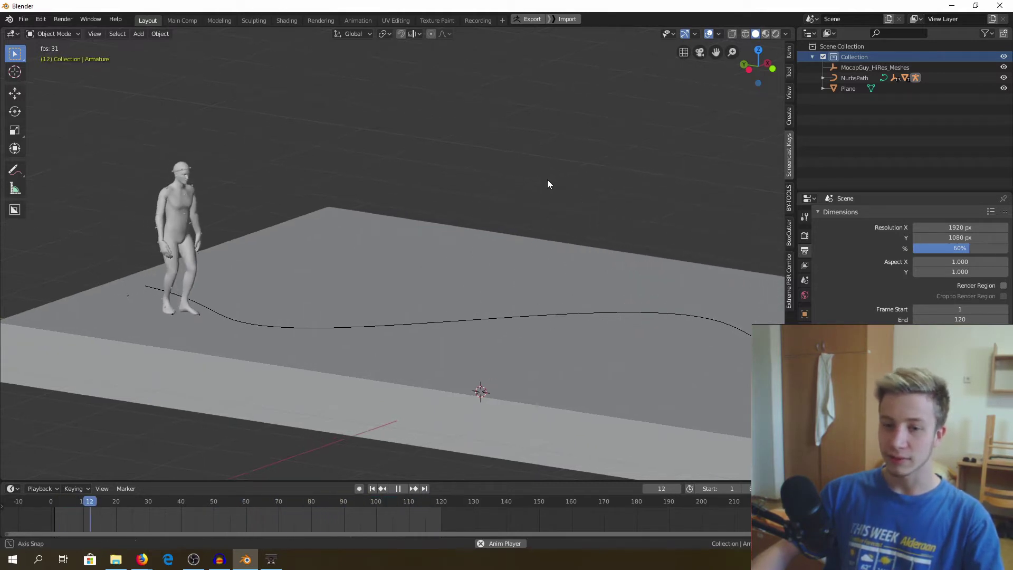
{"action": "middle_click_drag", "start_coordinate": [546, 180], "coordinate": [539, 175]}
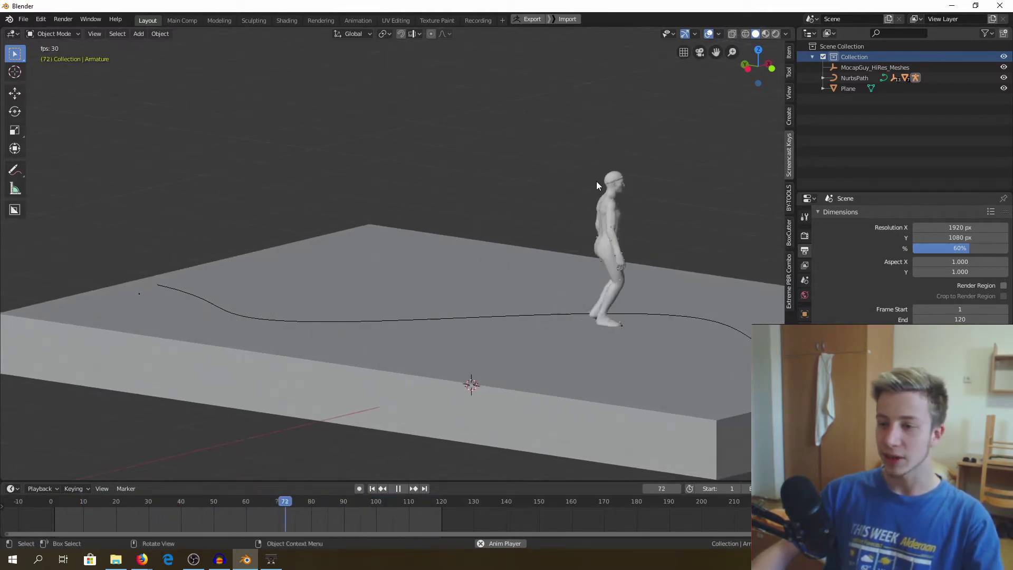
{"action": "middle_click_drag", "start_coordinate": [612, 186], "coordinate": [593, 181]}
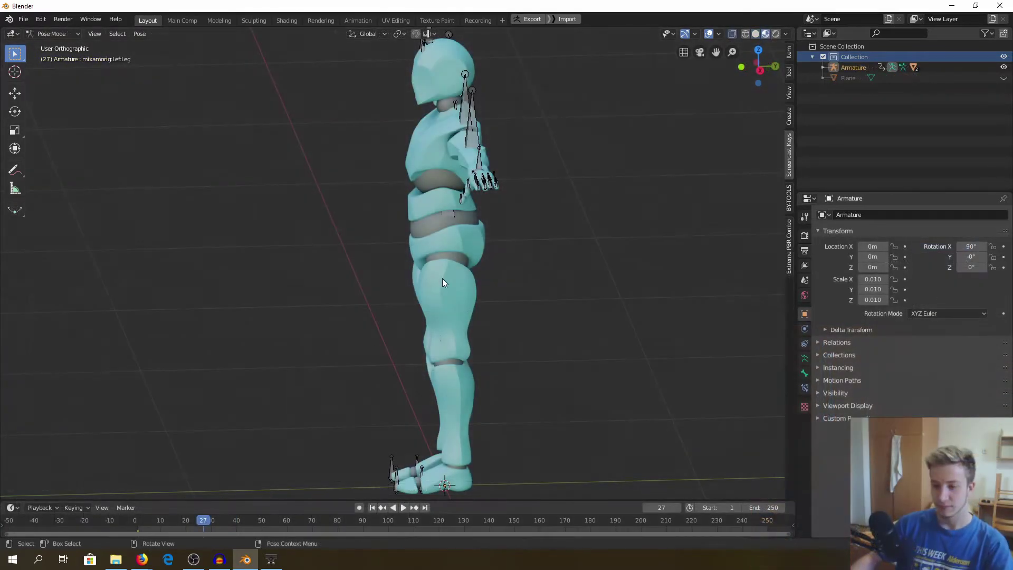
- Rotate the mannequin's right lower-leg bone by about 29° and try rotating another leg bone to pose the rig
{"action": "left_click", "coordinate": [453, 306]}
{"action": "middle_click_drag", "start_coordinate": [494, 323], "coordinate": [563, 243], "text": "shift"}
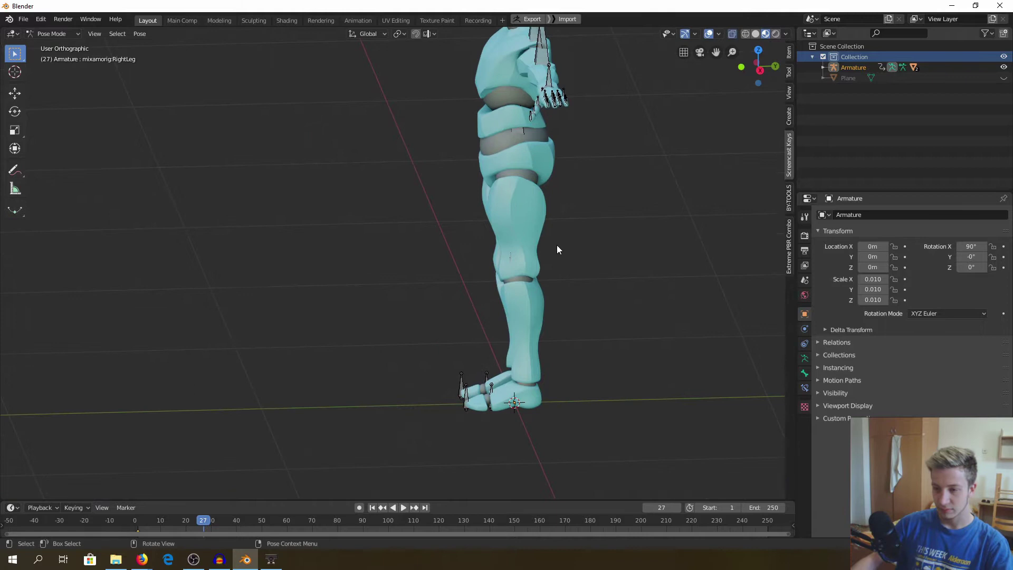
{"action": "key", "text": "r"}
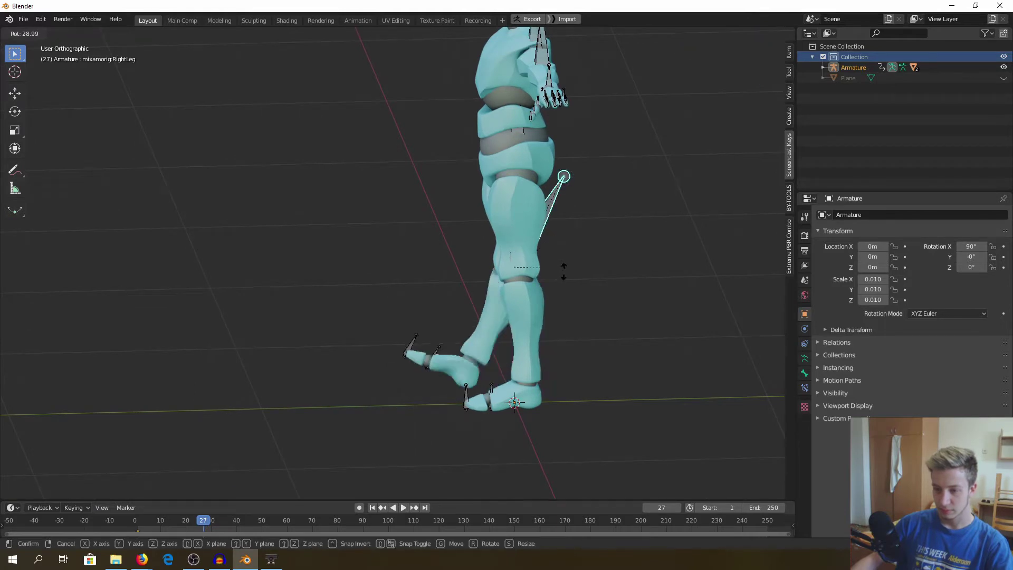
{"action": "left_click", "coordinate": [547, 266]}
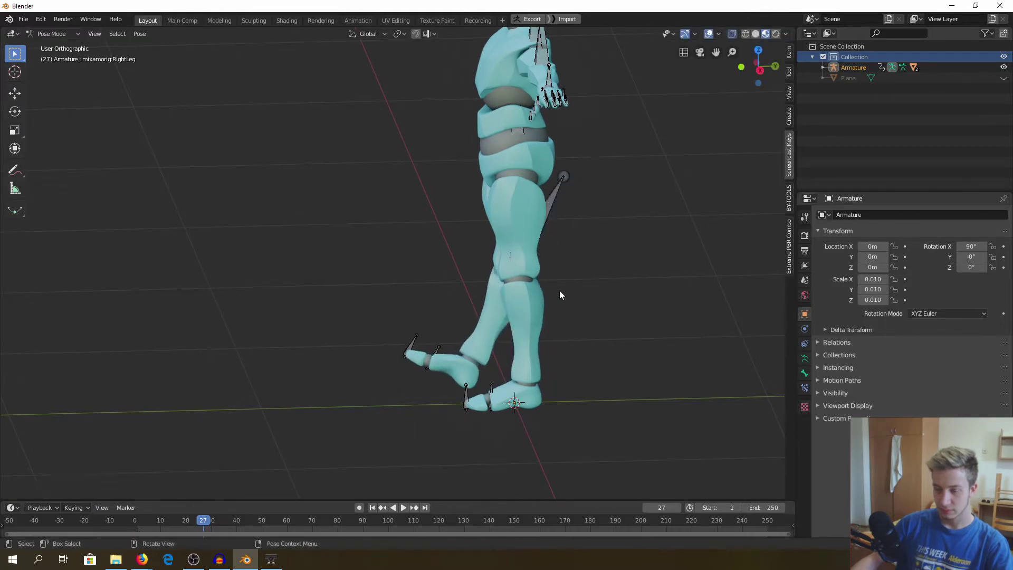
{"action": "left_click", "coordinate": [525, 228]}
{"action": "key", "text": "r"}
{"action": "left_click", "coordinate": [546, 206]}
- Select the mannequin's left forearm bone and try a small rotation on it
{"action": "middle_click_drag", "start_coordinate": [546, 205], "coordinate": [612, 115]}
{"action": "left_click", "coordinate": [590, 116]}
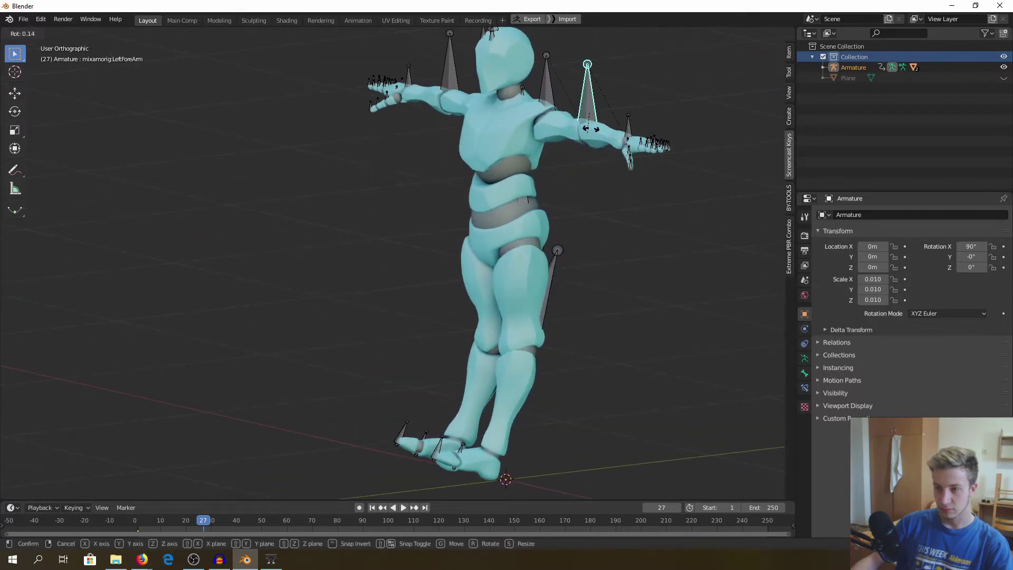
{"action": "key", "text": "r"}
{"action": "left_click", "coordinate": [599, 132]}
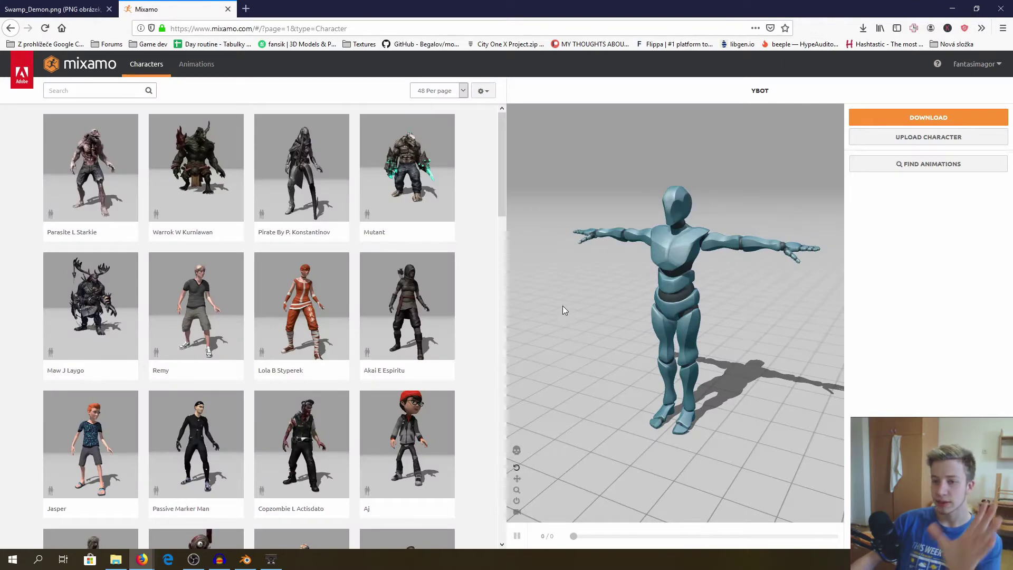
- Look through Mixamo's animation and character libraries and check the file formats accepted for uploading a custom character
{"action": "left_click", "coordinate": [197, 64]}
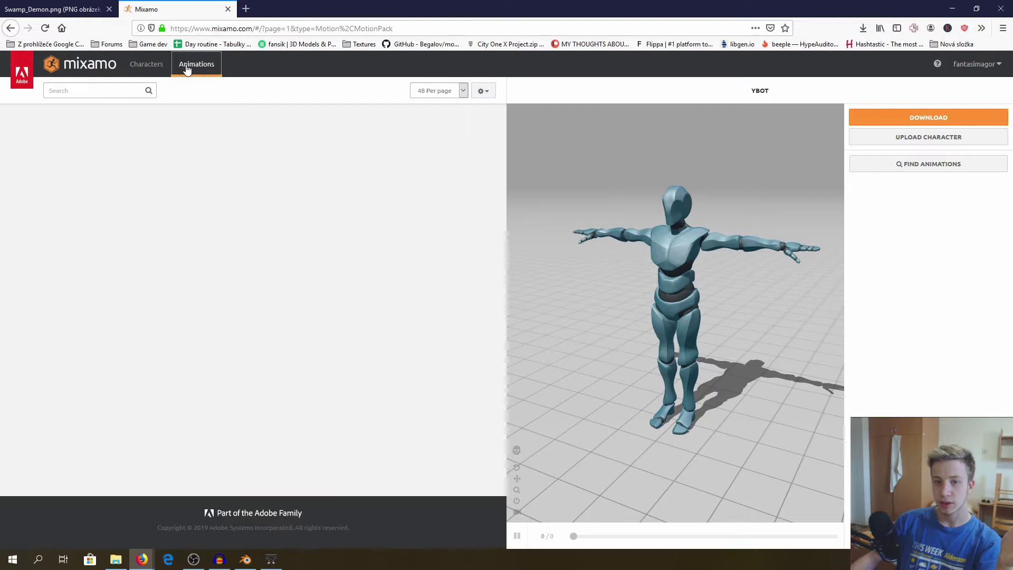
{"action": "left_click", "coordinate": [148, 64]}
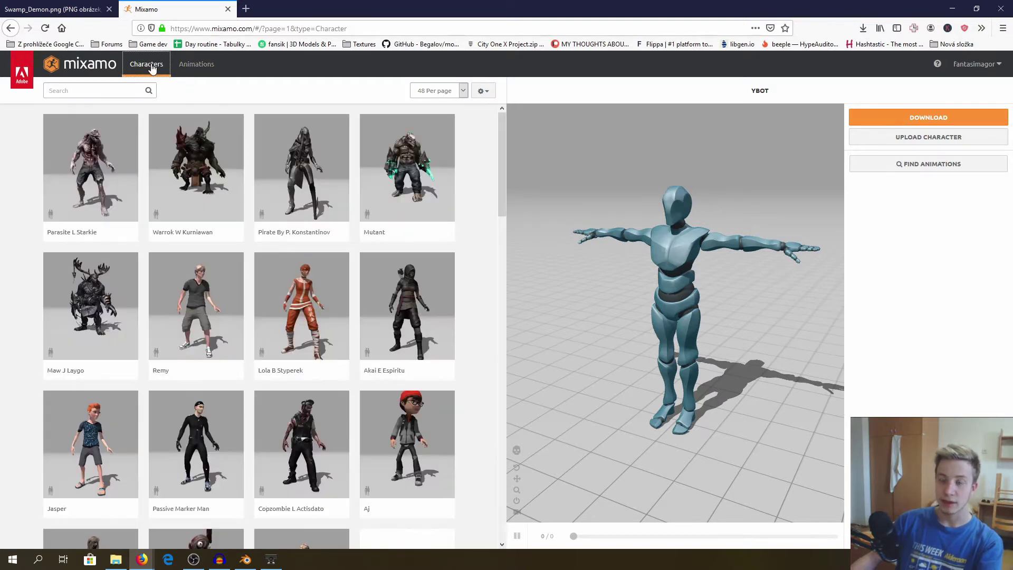
{"action": "left_click", "coordinate": [933, 141]}
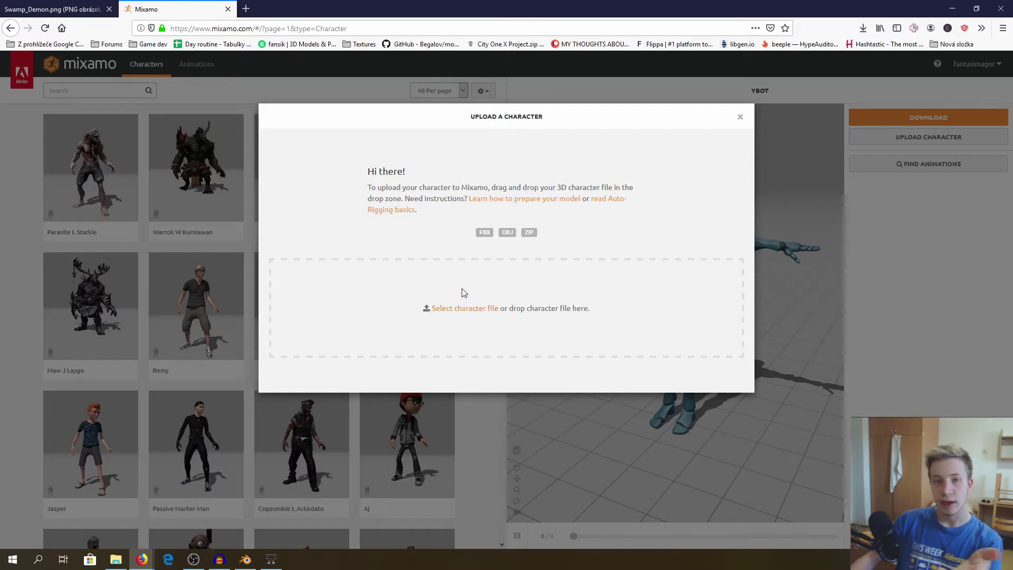
{"action": "left_click", "coordinate": [739, 118]}
- Load the Passive Marker Man character in place of the previous one
{"action": "scroll", "coordinate": [226, 301], "scroll_direction": "down", "scroll_amount": 3}
{"action": "left_click", "coordinate": [190, 270]}
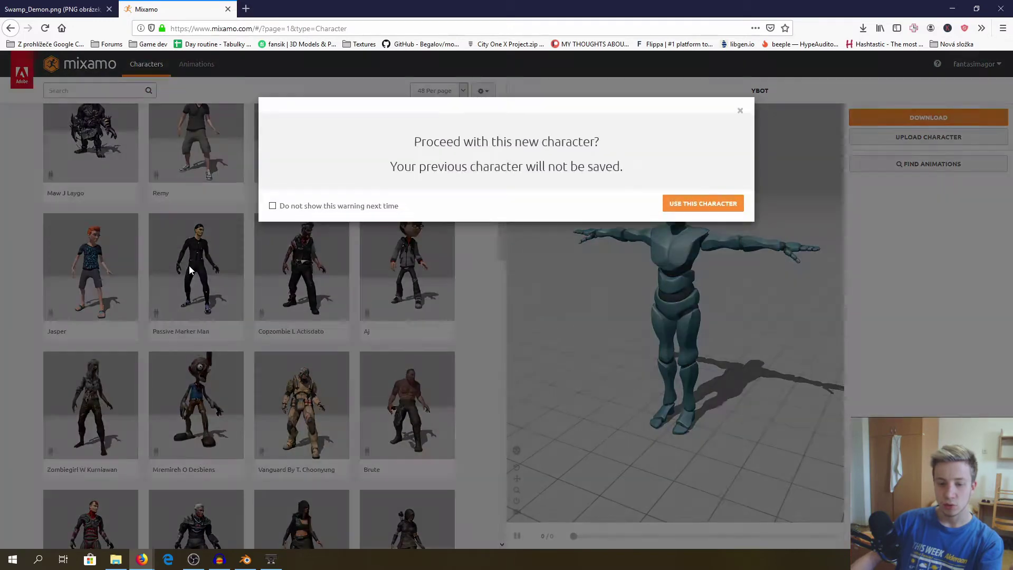
{"action": "left_click", "coordinate": [686, 204]}
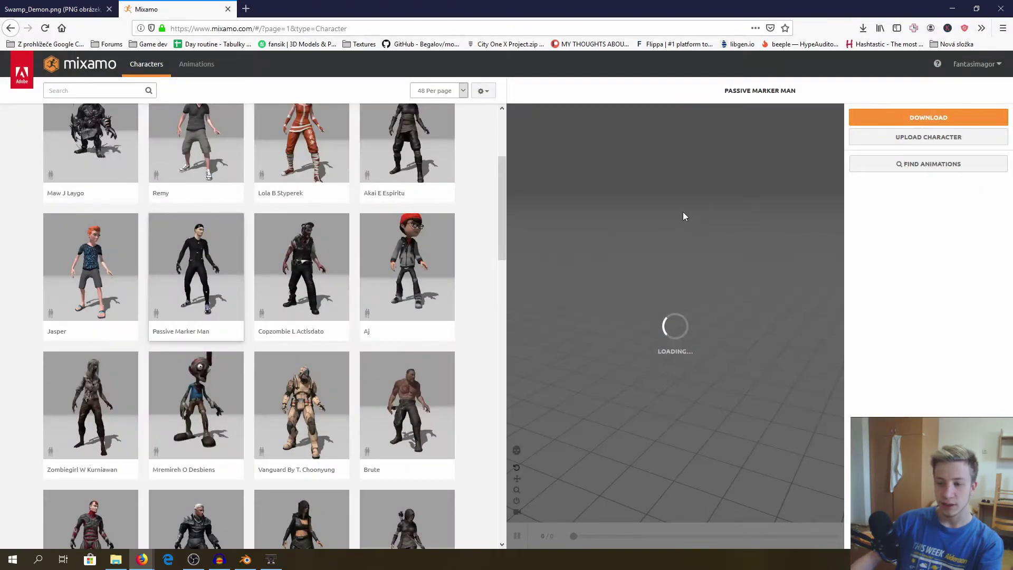
{"action": "mouse_move", "coordinate": [682, 211]}
{"action": "left_mouse_down"}
{"action": "mouse_move", "coordinate": [716, 293]}
{"action": "mouse_move", "coordinate": [685, 243]}
{"action": "mouse_move", "coordinate": [688, 227]}
{"action": "mouse_move", "coordinate": [690, 249]}
{"action": "mouse_move", "coordinate": [603, 232]}
{"action": "mouse_move", "coordinate": [641, 238]}
{"action": "left_mouse_up"}
{"action": "scroll", "coordinate": [236, 153], "scroll_direction": "up", "scroll_amount": 3}
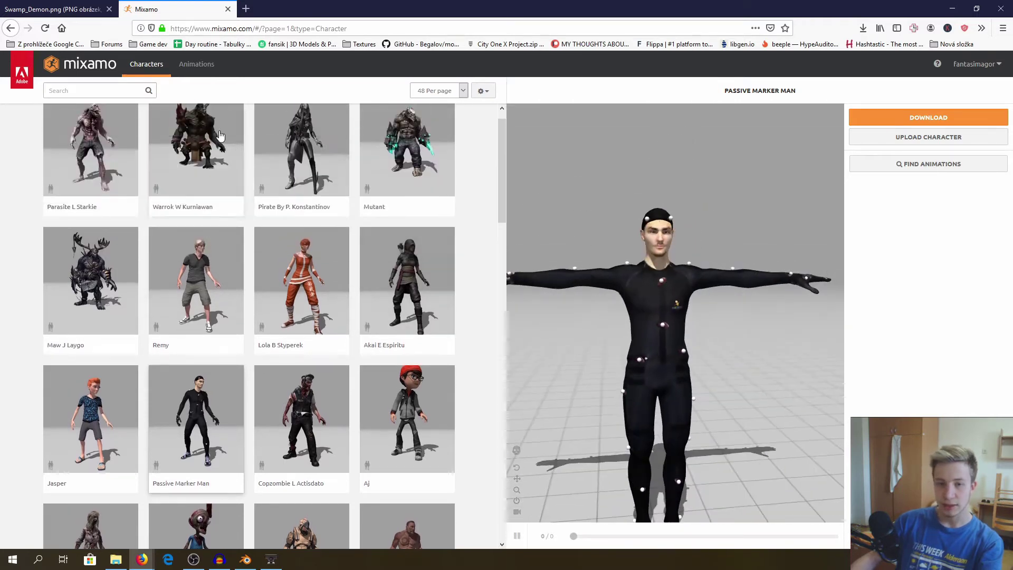
- Search the animations for "walking" and apply the first Walking animation to the character
{"action": "left_click", "coordinate": [197, 64]}
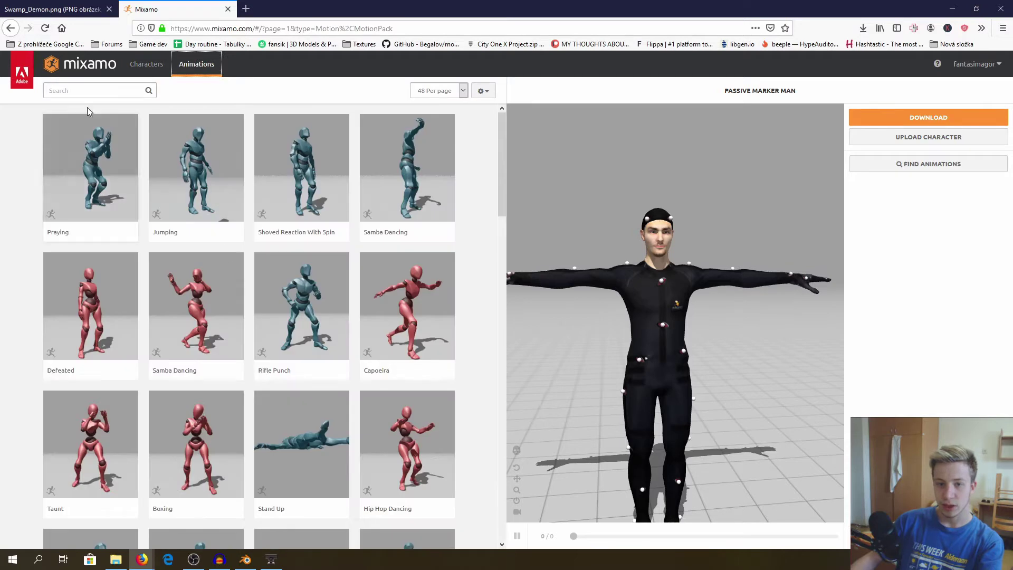
{"action": "left_click", "coordinate": [81, 90]}
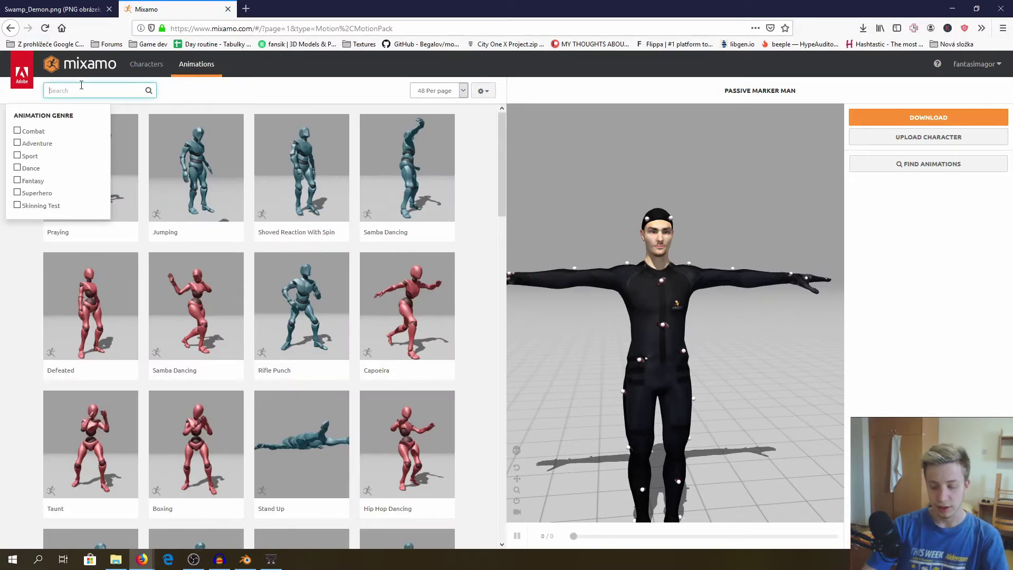
{"action": "type", "text": "walking"}
{"action": "key", "text": "Return"}
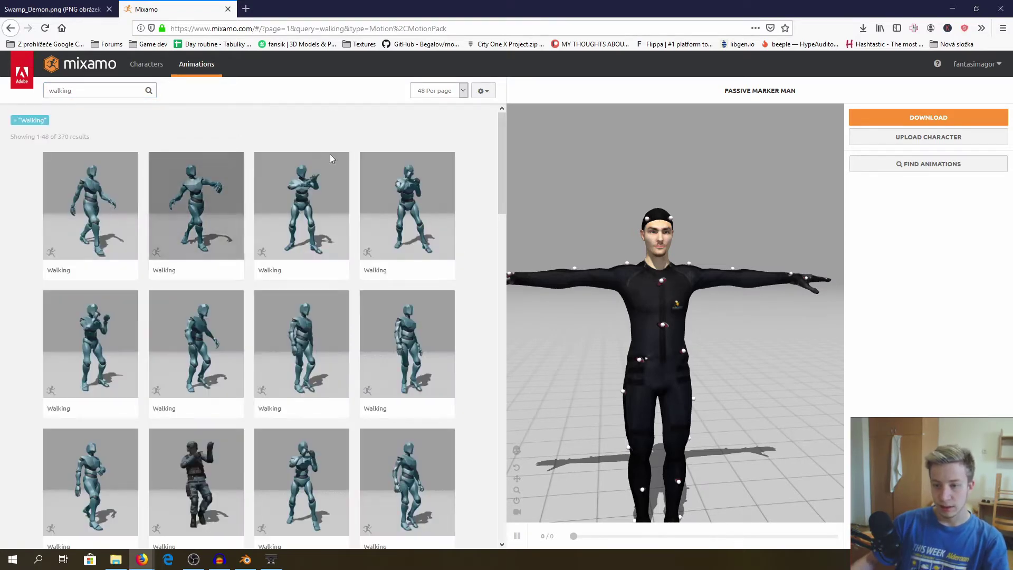
{"action": "left_click", "coordinate": [49, 229]}
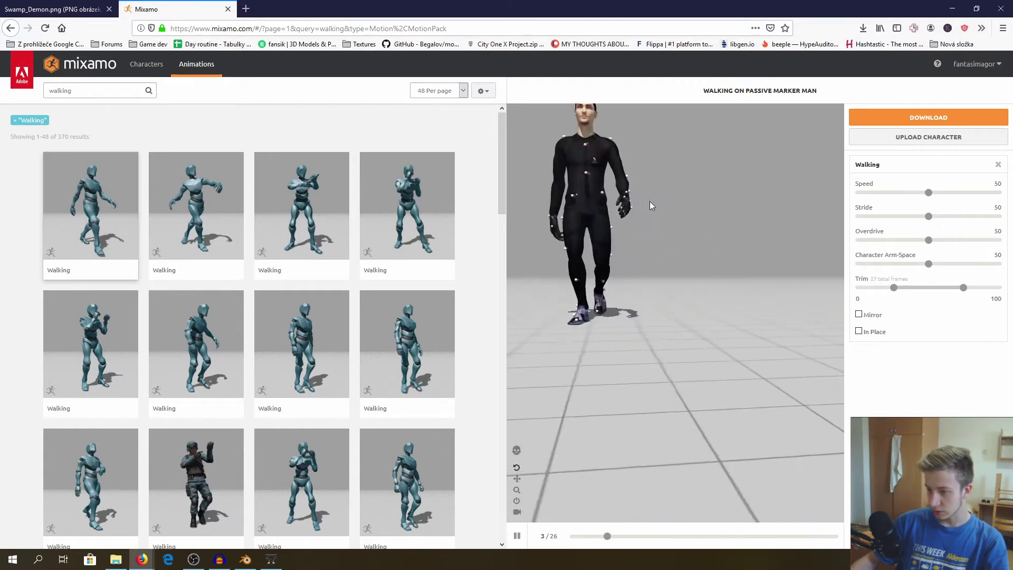
{"action": "left_click_drag", "start_coordinate": [669, 246], "coordinate": [768, 259]}
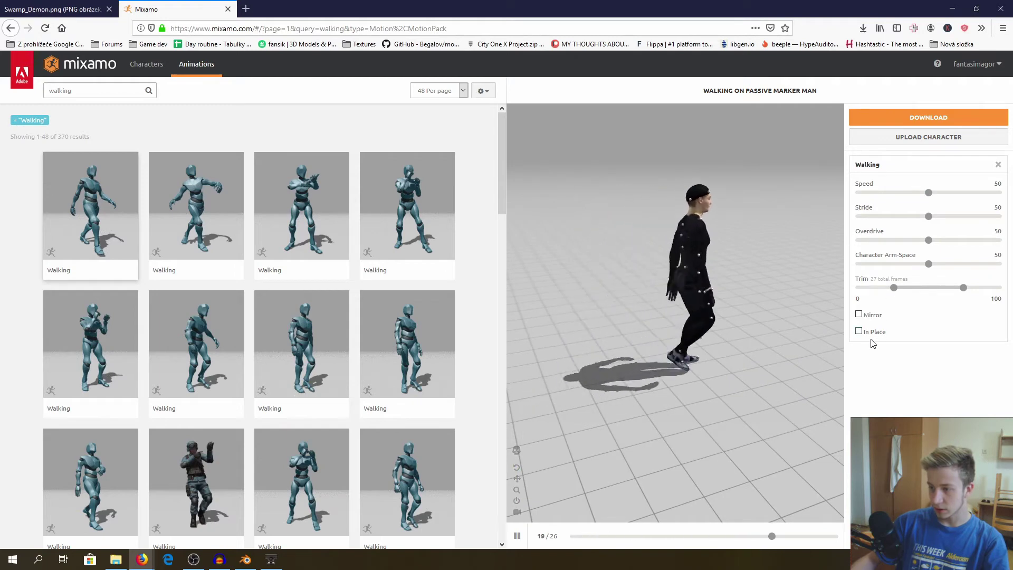
- Make the walk play In Place and set its Speed to 30 and Overdrive to 41
{"action": "left_click", "coordinate": [858, 330]}
{"action": "left_click_drag", "start_coordinate": [657, 273], "coordinate": [608, 256]}
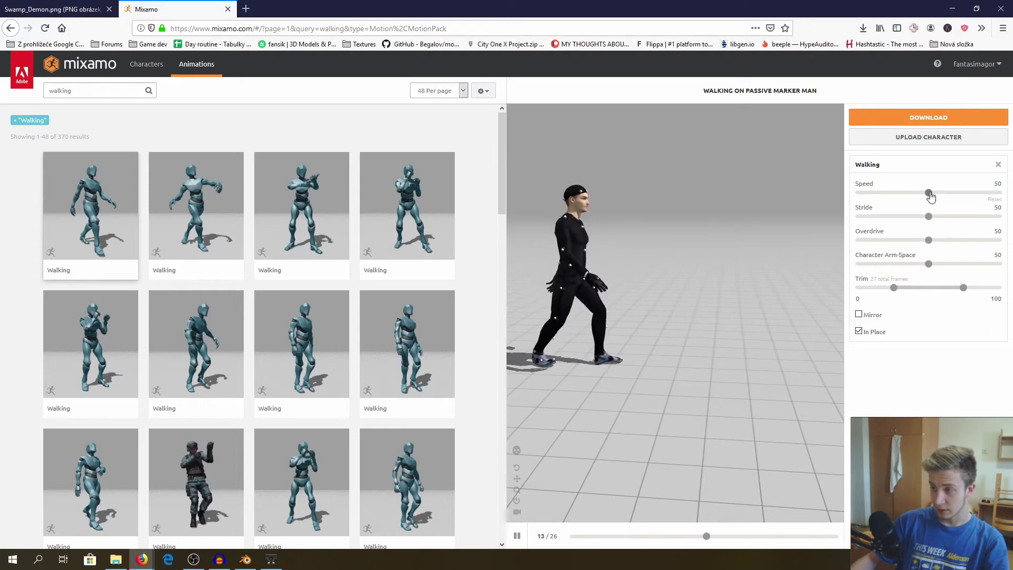
{"action": "left_click_drag", "start_coordinate": [928, 192], "coordinate": [915, 193]}
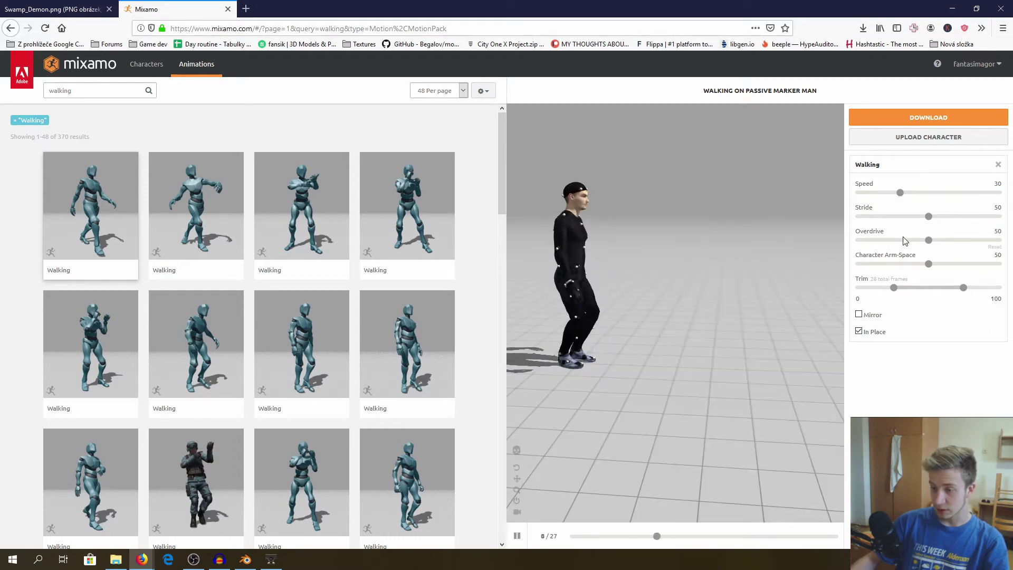
{"action": "left_click_drag", "start_coordinate": [928, 241], "coordinate": [967, 240]}
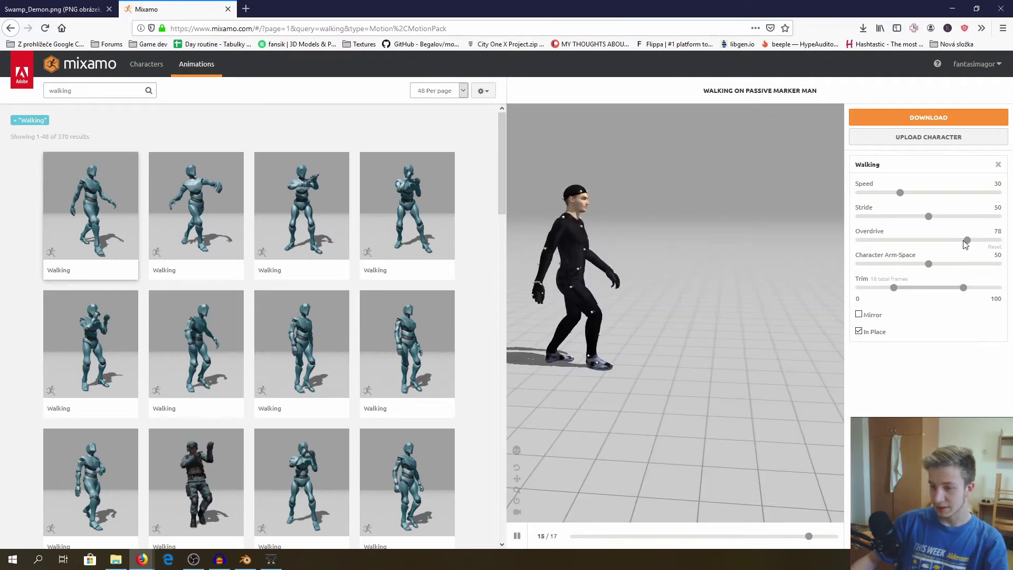
{"action": "left_click", "coordinate": [971, 240]}
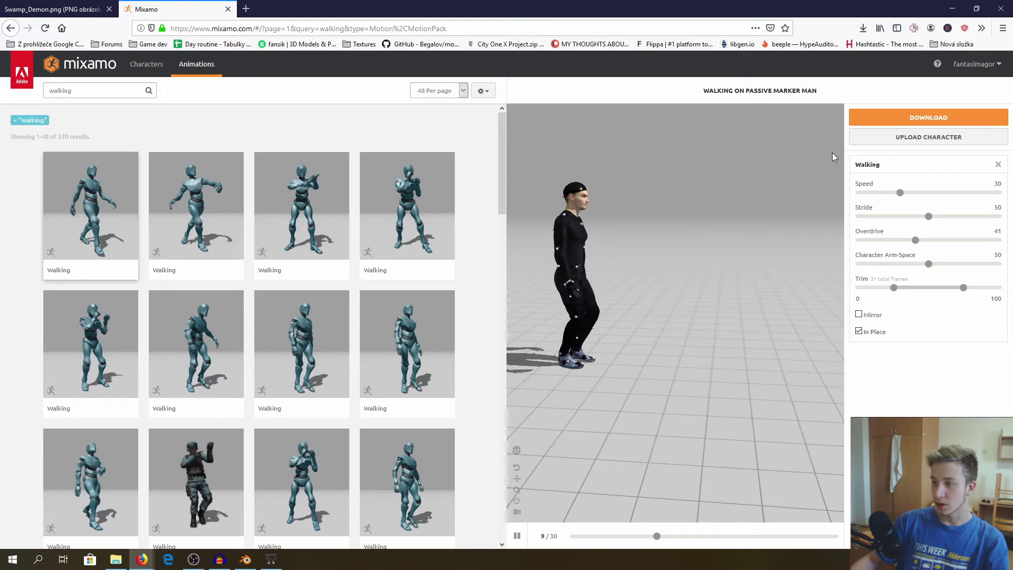
- Download the walking character as FBX with skin, at 30 frames per second and without keyframe reduction
{"action": "left_click", "coordinate": [926, 115]}
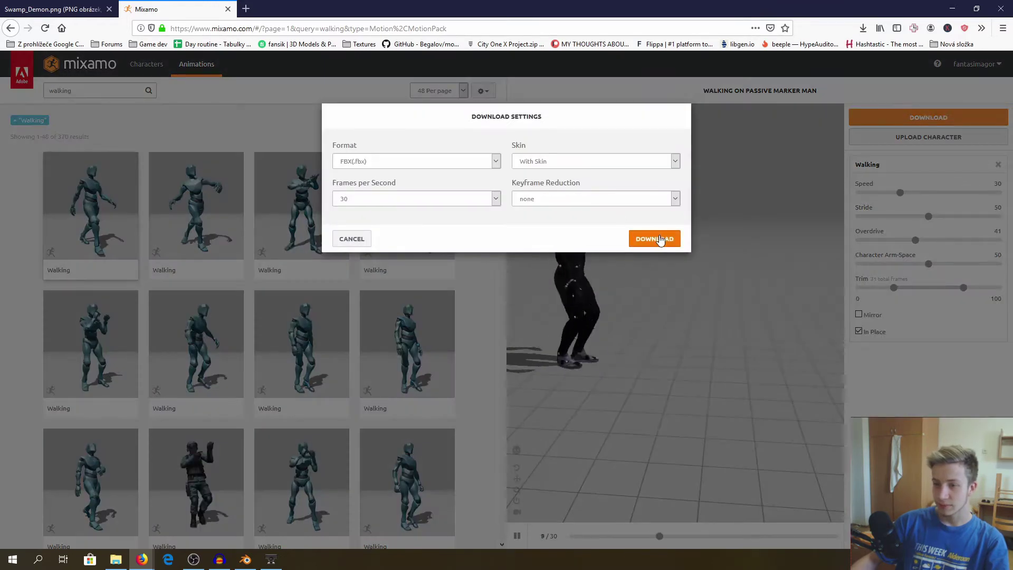
{"action": "left_click", "coordinate": [658, 238]}
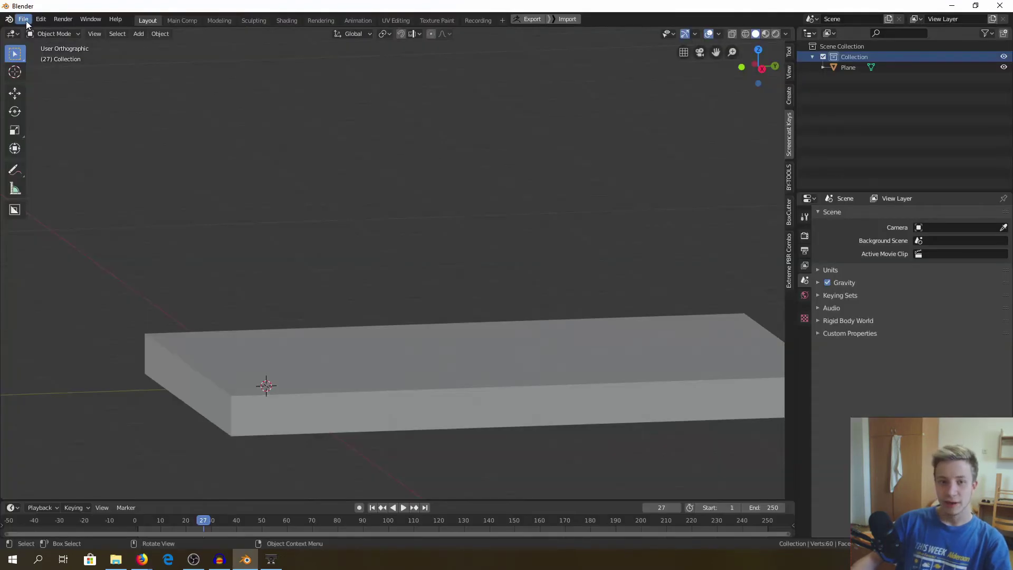
- Switch to Blender and import Walking.fbx from the Downloads folder
{"action": "left_click", "coordinate": [23, 20]}
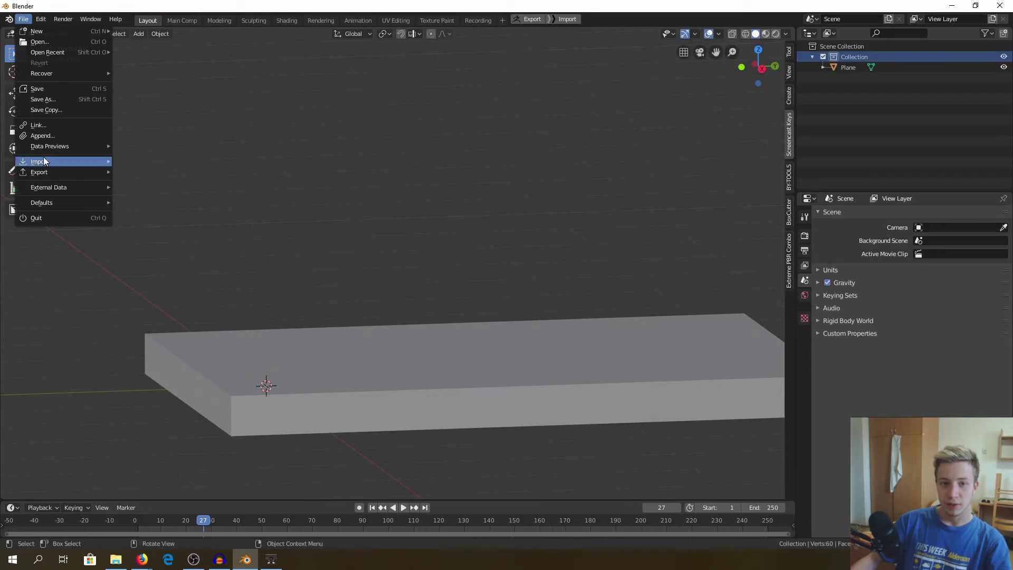
{"action": "mouse_move", "coordinate": [44, 161]}
{"action": "left_click", "coordinate": [159, 181]}
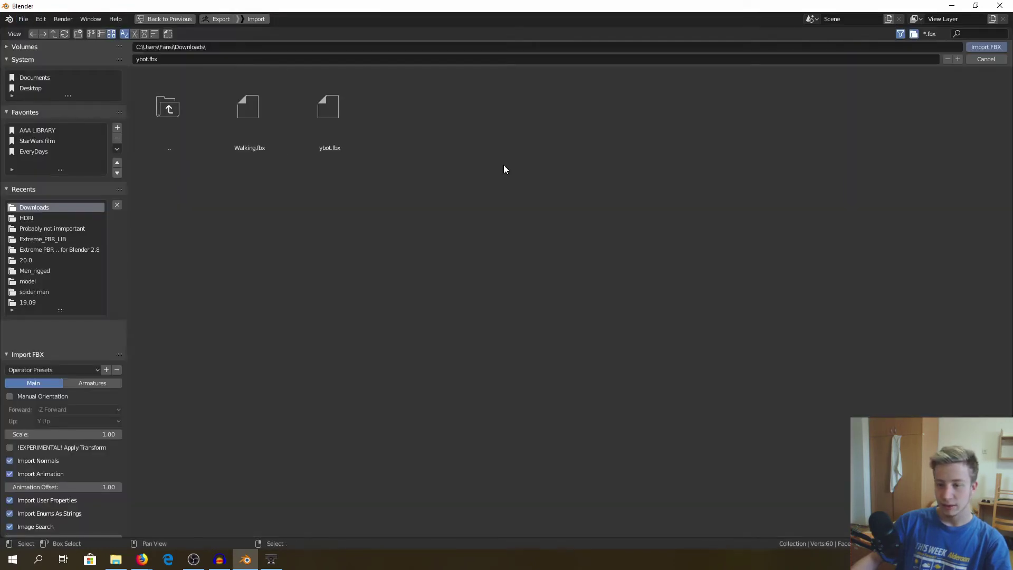
{"action": "left_click", "coordinate": [228, 114]}
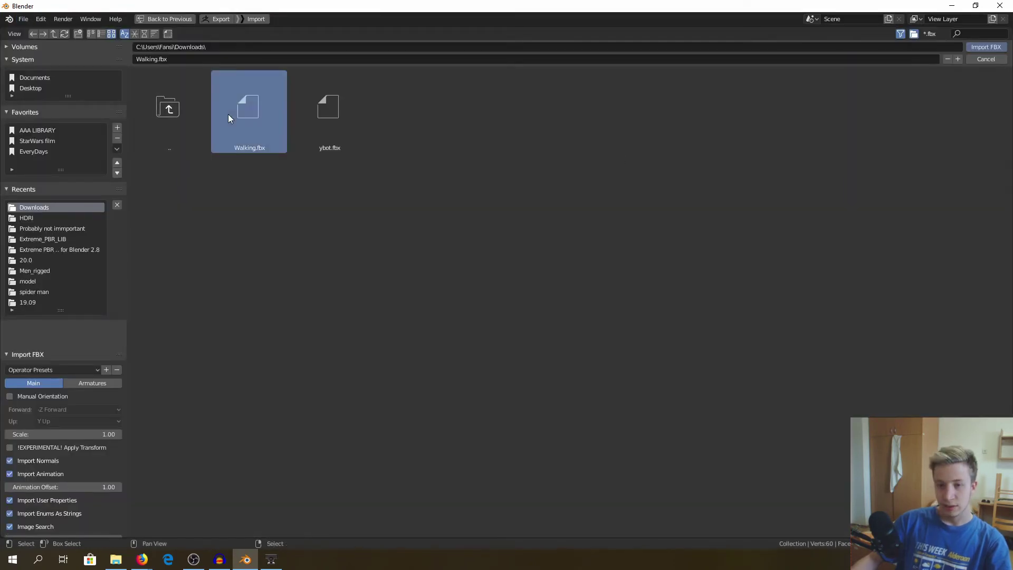
{"action": "key", "text": "Return"}
- Raise the imported character about 0.38 m onto the platform and move it along Y to about 3.24 m
{"action": "middle_click_drag", "start_coordinate": [321, 226], "coordinate": [369, 234]}
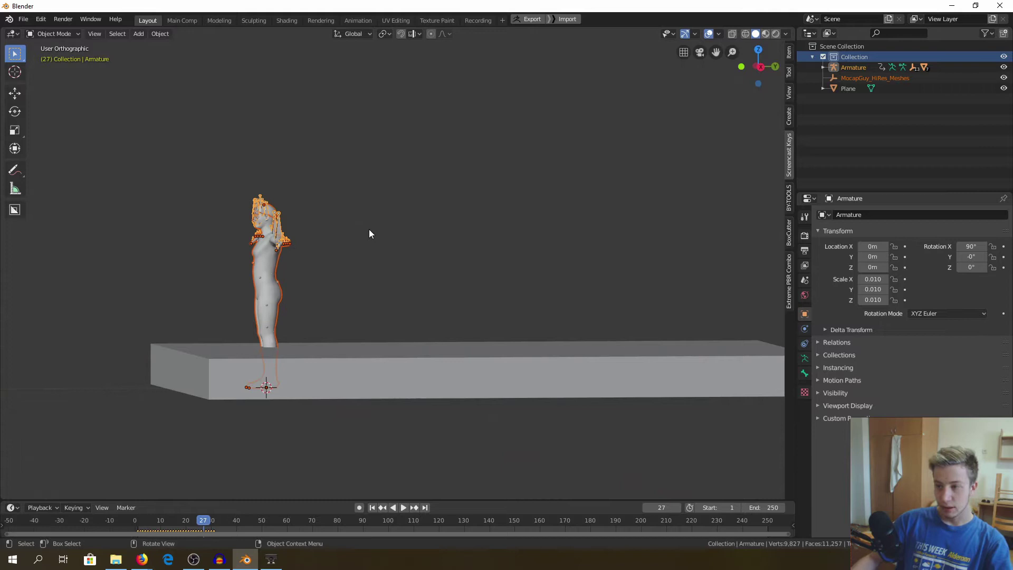
{"action": "key", "text": "g"}
{"action": "key", "text": "z"}
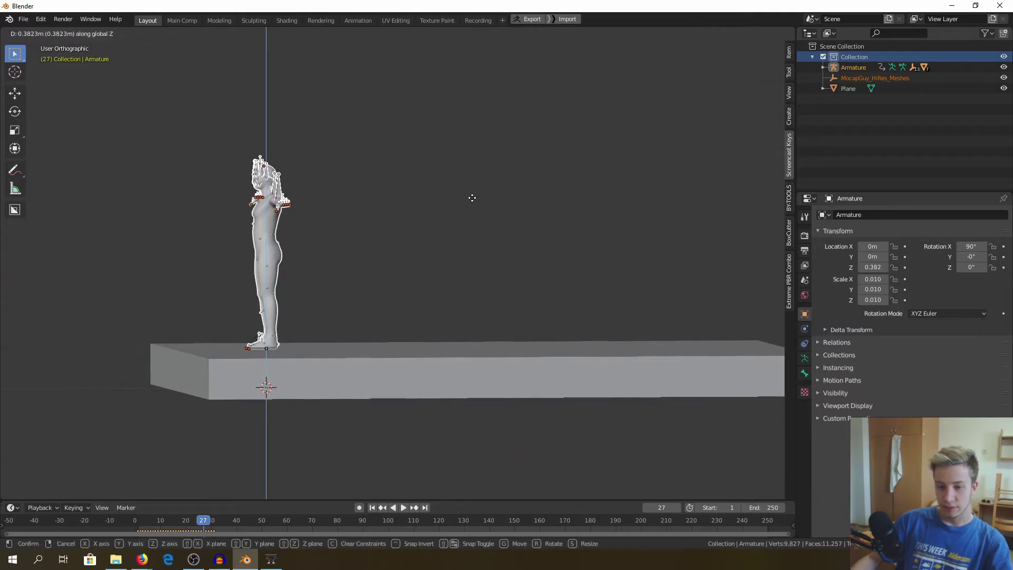
{"action": "left_click", "coordinate": [473, 200]}
{"action": "middle_click_drag", "start_coordinate": [420, 201], "coordinate": [409, 264]}
{"action": "key", "text": "g"}
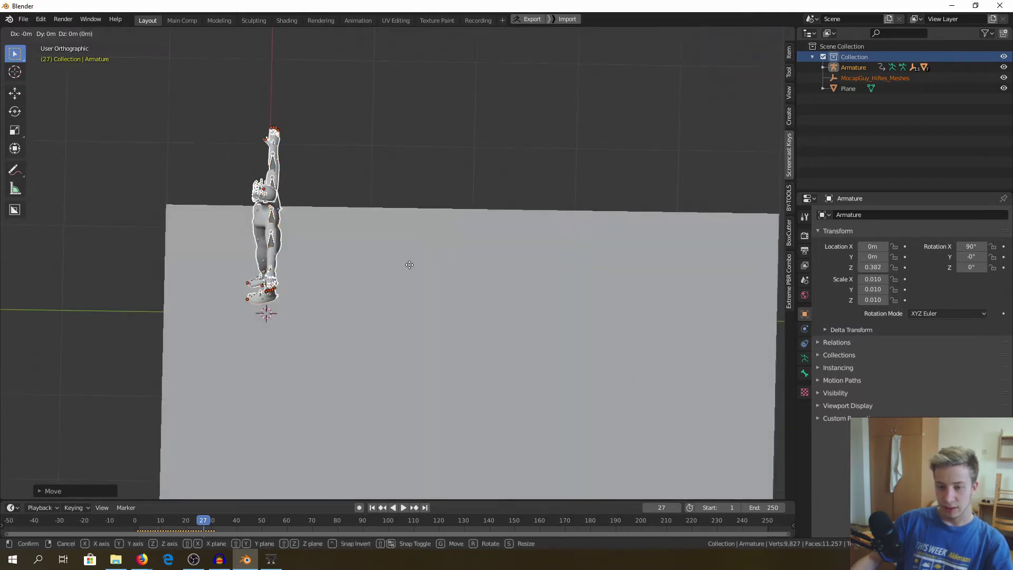
{"action": "key", "text": "y"}
{"action": "left_click", "coordinate": [744, 274]}
{"action": "middle_click_drag", "start_coordinate": [584, 261], "coordinate": [444, 240], "text": "shift"}
{"action": "key", "text": "g"}
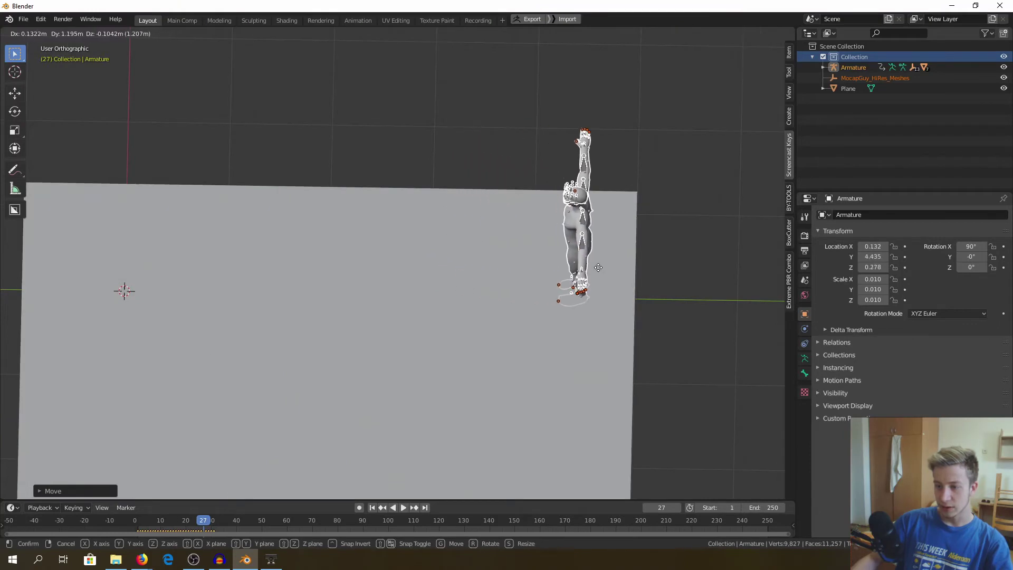
{"action": "right_click", "coordinate": [624, 267]}
{"action": "key", "text": "g"}
{"action": "key", "text": "z"}
{"action": "right_click", "coordinate": [616, 246]}
- Move the character to the far end of the platform, at about X 0.187, Y 4.859 and Z 0.430 m
{"action": "middle_click_drag", "start_coordinate": [552, 257], "coordinate": [546, 201]}
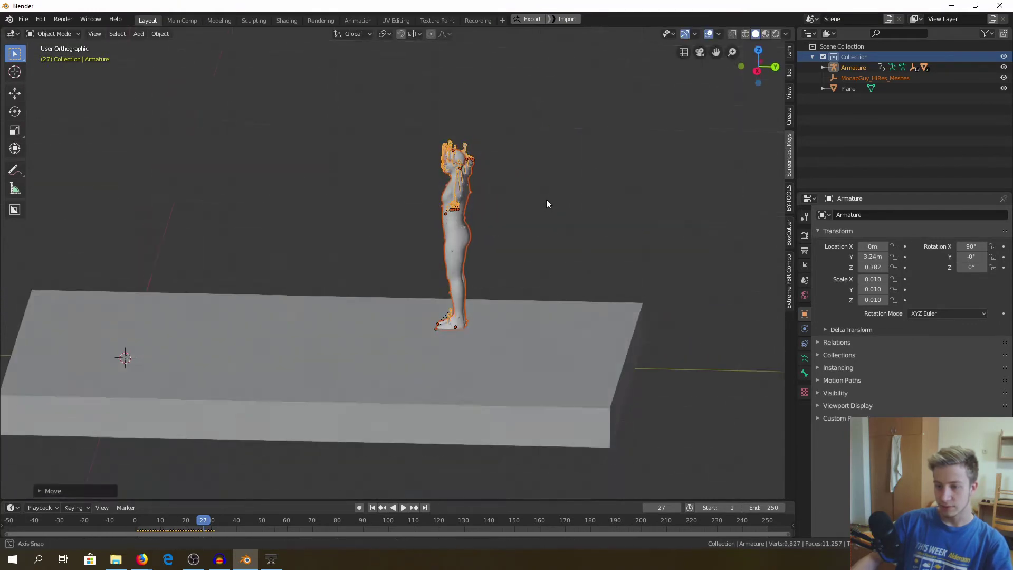
{"action": "key", "text": "g"}
{"action": "key", "text": "z"}
{"action": "key", "text": "y"}
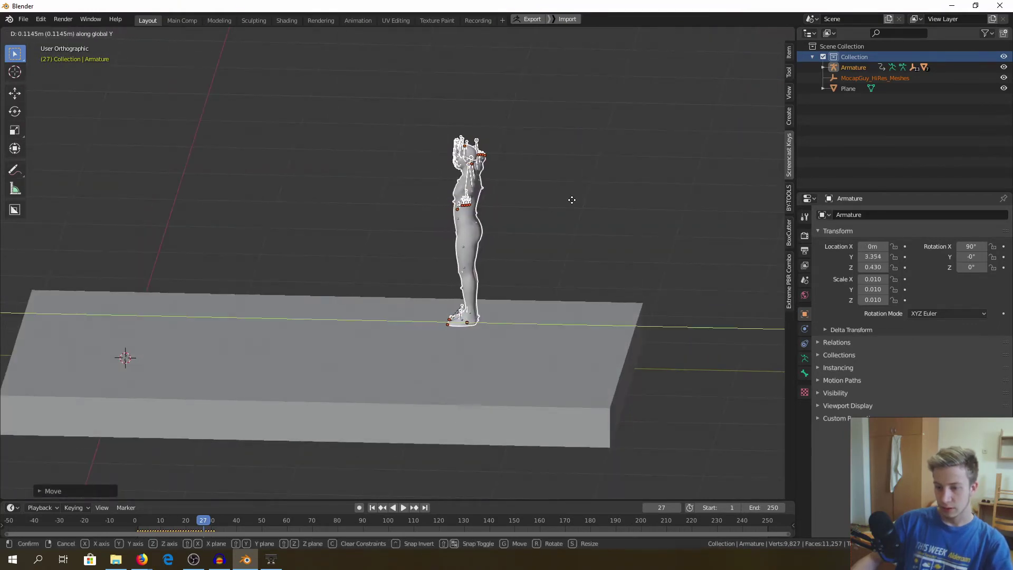
{"action": "left_click", "coordinate": [713, 244]}
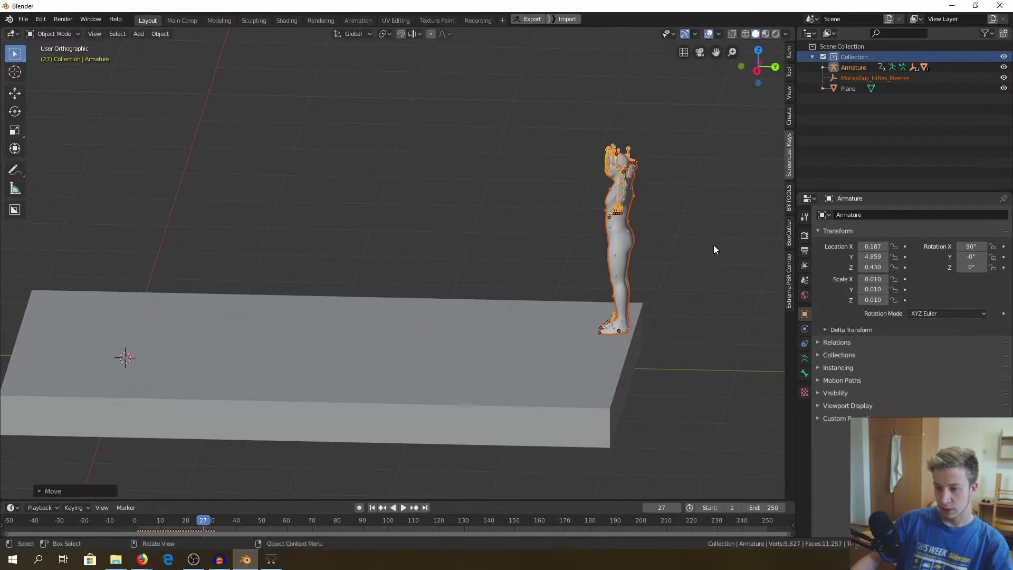
- Scale the platform up uniformly so it extends well past the character's standing point
{"action": "middle_click_drag", "start_coordinate": [713, 245], "coordinate": [560, 284]}
{"action": "left_click", "coordinate": [560, 285]}
{"action": "scroll", "coordinate": [560, 285], "scroll_direction": "down", "scroll_amount": 3}
{"action": "key", "text": "s"}
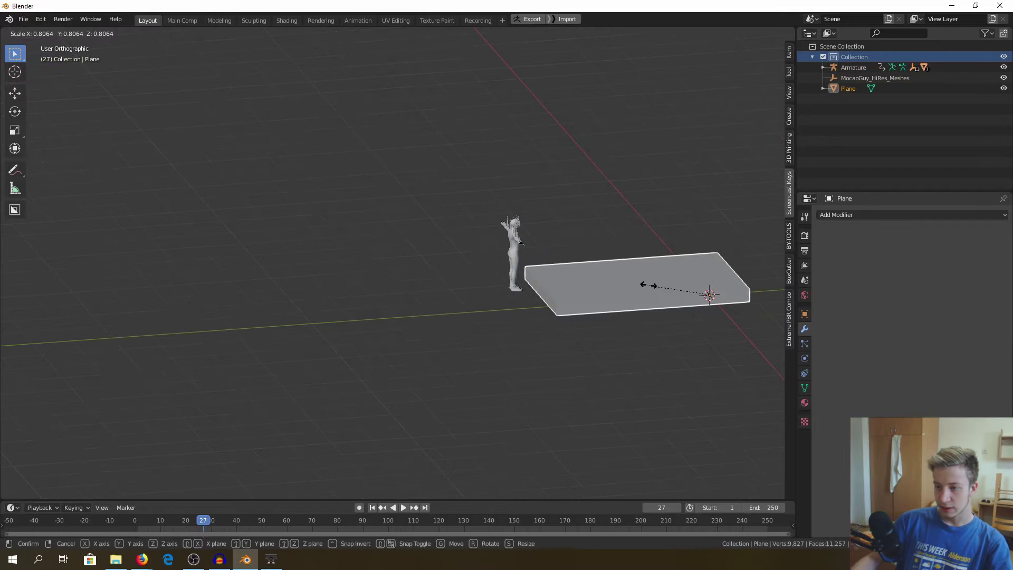
{"action": "right_click", "coordinate": [594, 278]}
{"action": "key", "text": "s"}
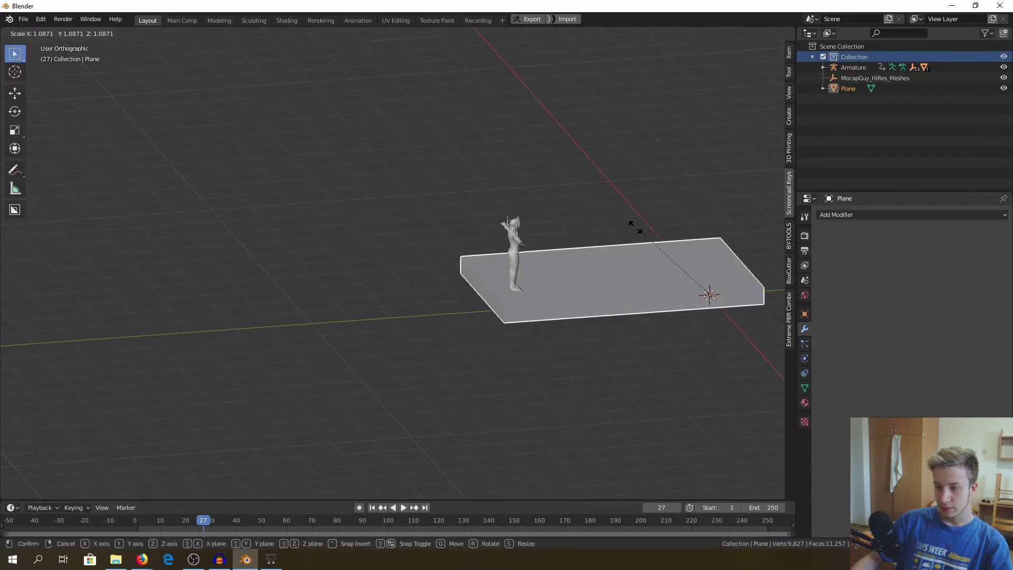
{"action": "left_click", "coordinate": [588, 202]}
- Lower the platform along Z to the character's feet and shift it along Y so the character stands near its end
{"action": "key", "text": "g"}
{"action": "key", "text": "z"}
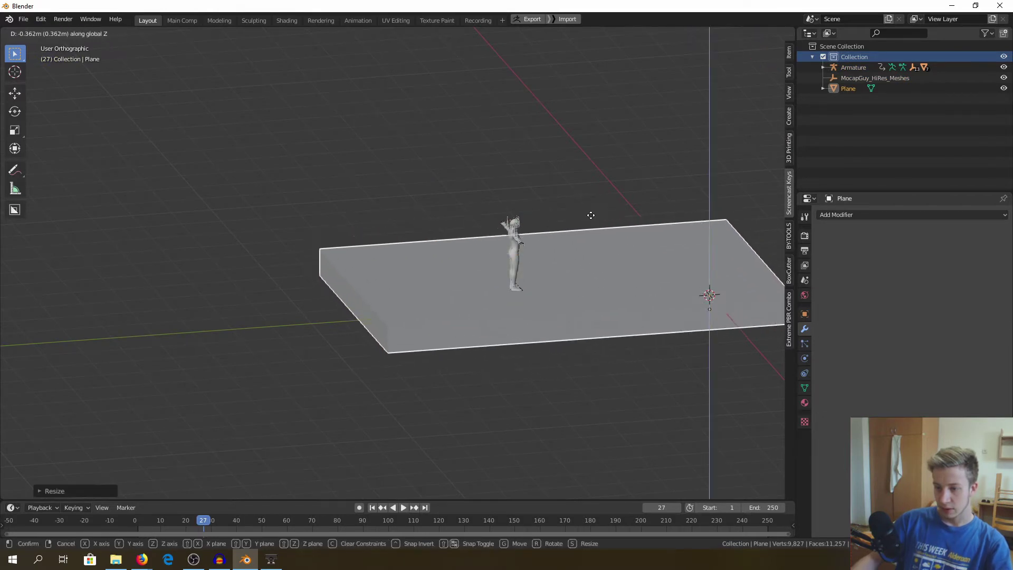
{"action": "left_click", "coordinate": [593, 210]}
{"action": "key", "text": "g"}
{"action": "key", "text": "y"}
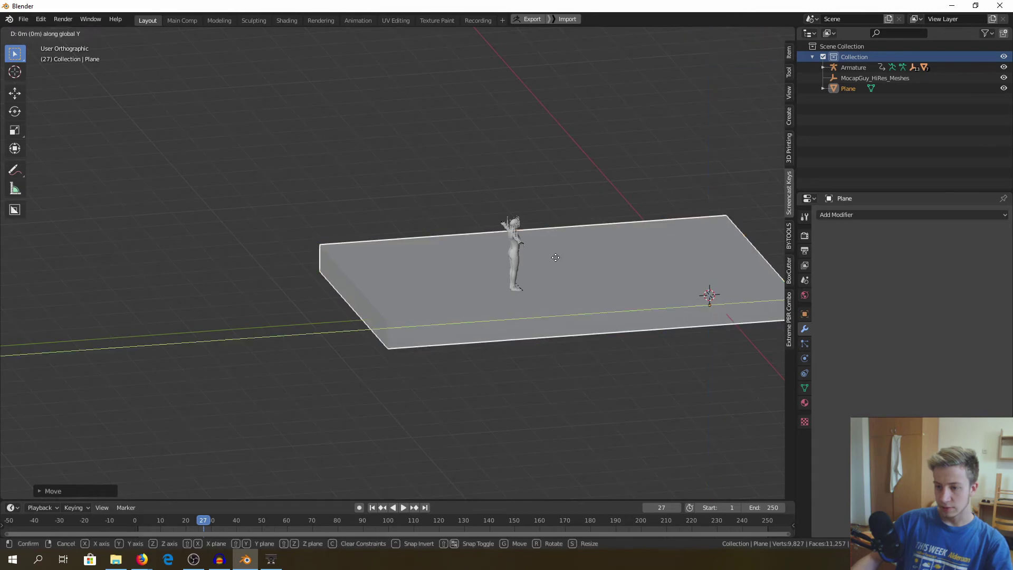
{"action": "left_click", "coordinate": [680, 264]}
{"action": "scroll", "coordinate": [561, 253], "scroll_direction": "up", "scroll_amount": 5}
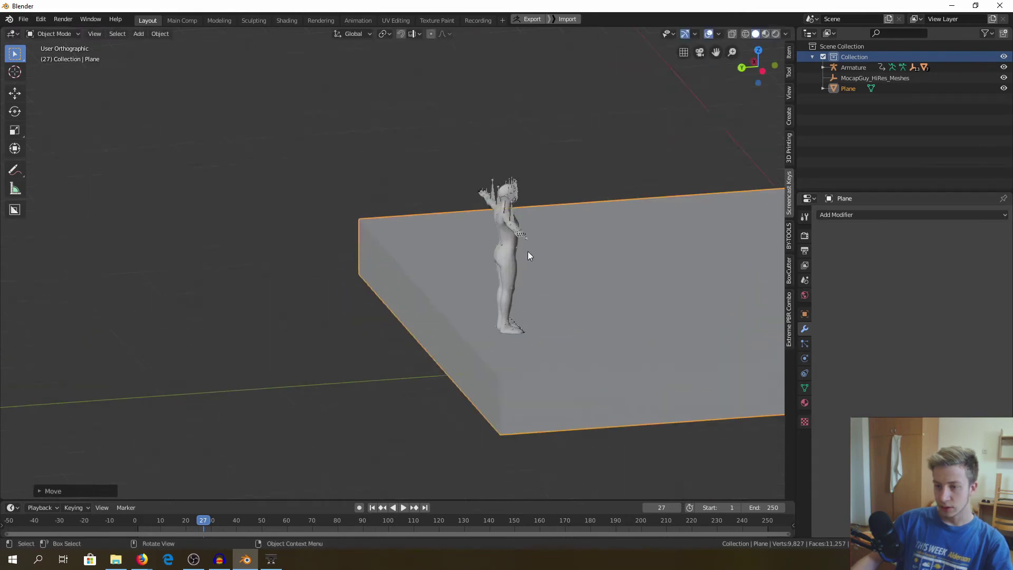
{"action": "middle_click_drag", "start_coordinate": [402, 252], "coordinate": [428, 280]}
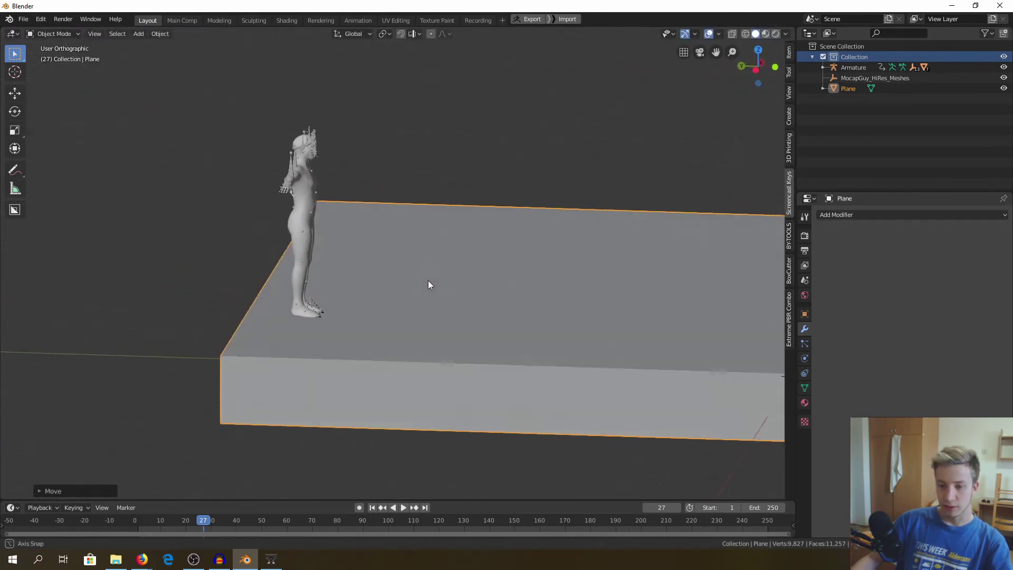
- Play the character's in-place walk animation from frame 0 and stop it
{"action": "left_click", "coordinate": [154, 520]}
{"action": "key", "text": "space"}
{"action": "left_click_drag", "start_coordinate": [154, 520], "coordinate": [122, 522]}
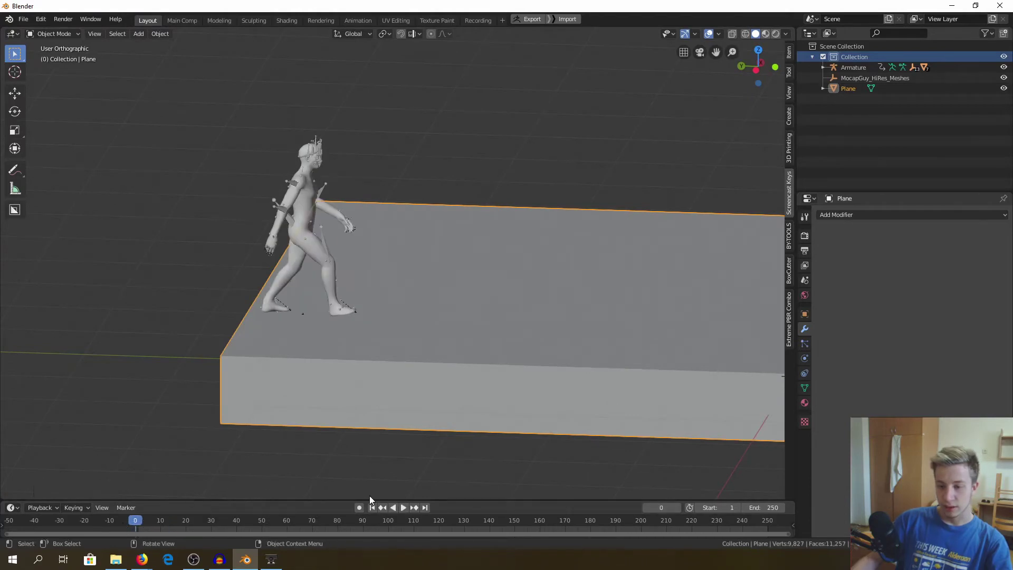
{"action": "left_click", "coordinate": [404, 507]}
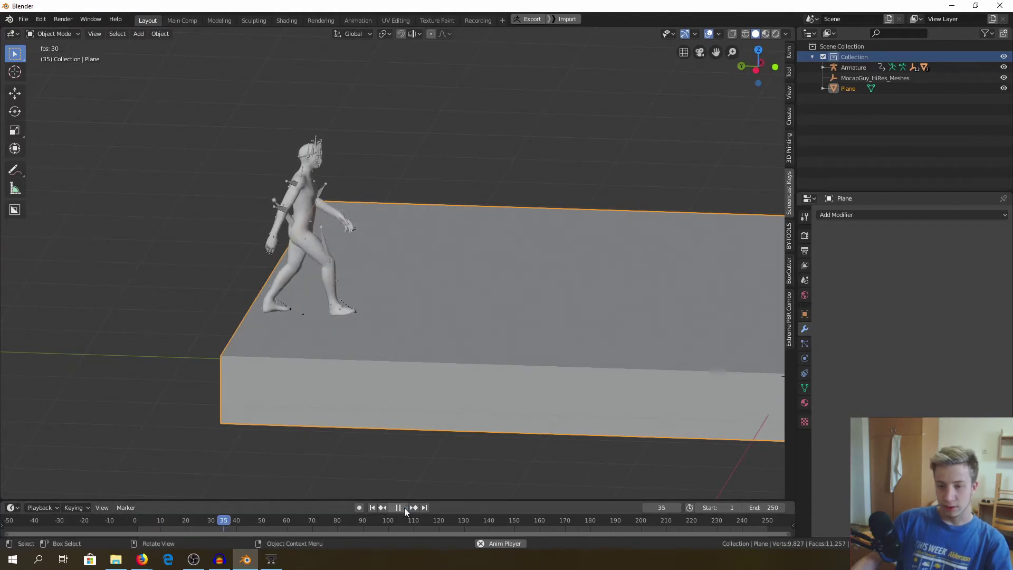
{"action": "left_click", "coordinate": [404, 508]}
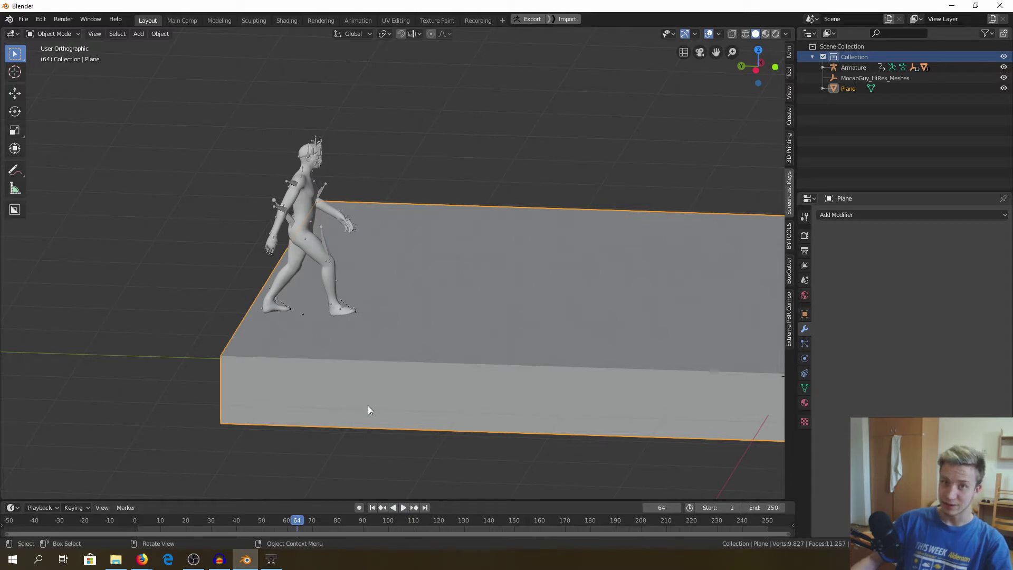
- With automatic keyframing on, key the armature's location at frame 0 by moving it to about X 0.192, Y 4.853, Z 0.444 m
{"action": "left_click", "coordinate": [314, 136]}
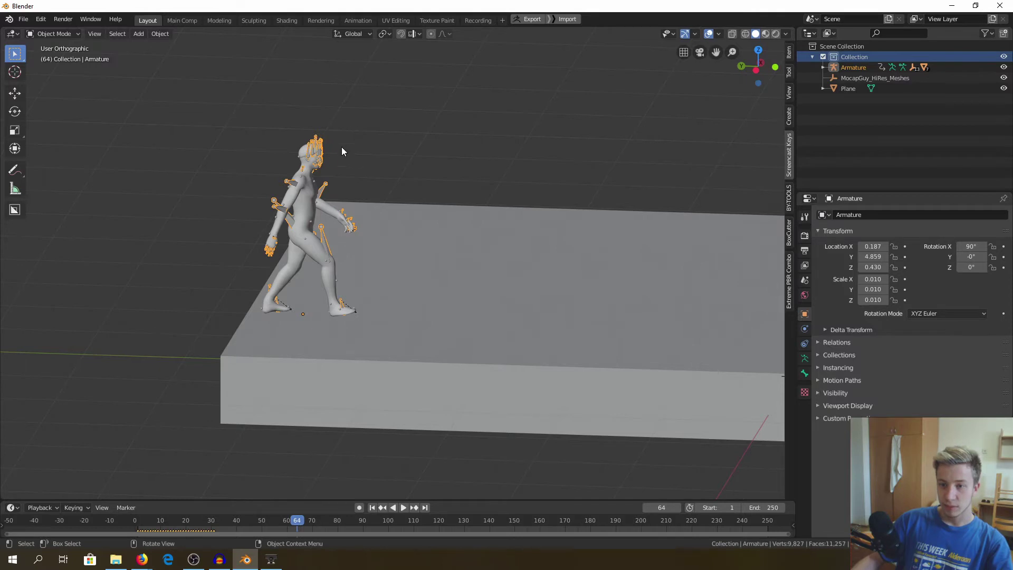
{"action": "scroll", "coordinate": [300, 144], "scroll_direction": "up", "scroll_amount": 5}
{"action": "scroll", "coordinate": [294, 163], "scroll_direction": "down", "scroll_amount": 3}
{"action": "middle_click_drag", "start_coordinate": [375, 376], "coordinate": [366, 344], "text": "shift"}
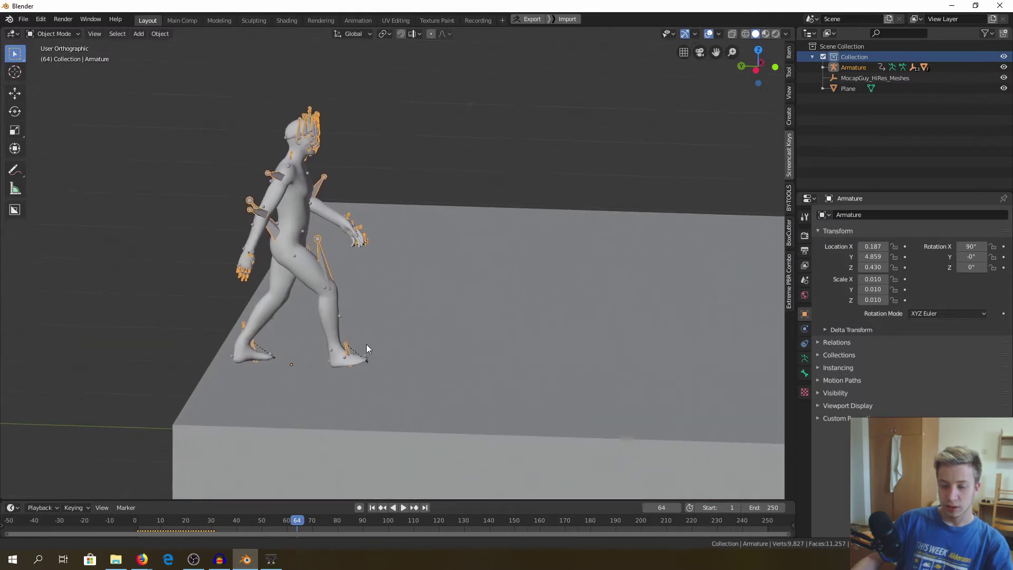
{"action": "left_click", "coordinate": [135, 520]}
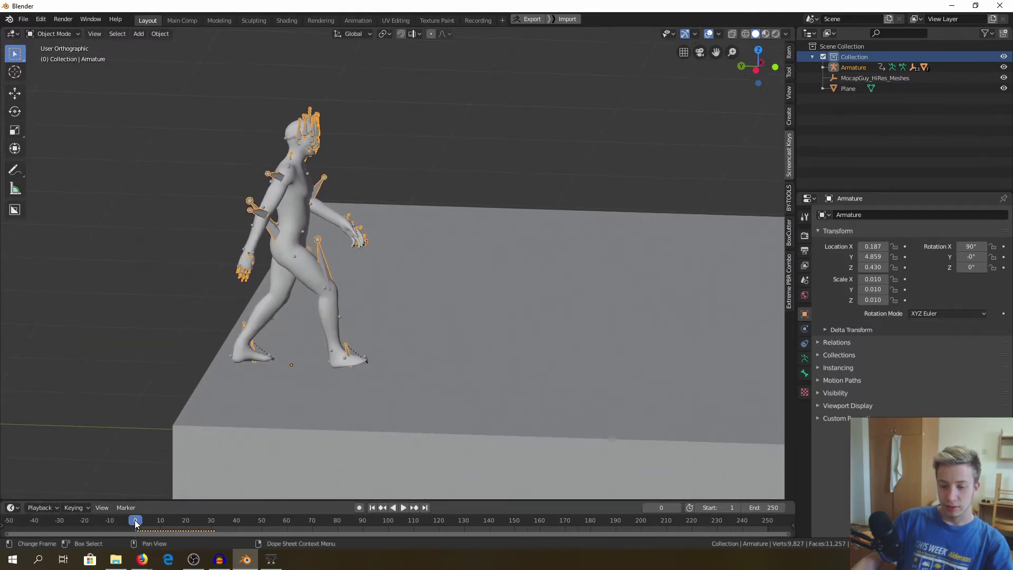
{"action": "key", "text": "g"}
{"action": "left_click", "coordinate": [355, 355]}
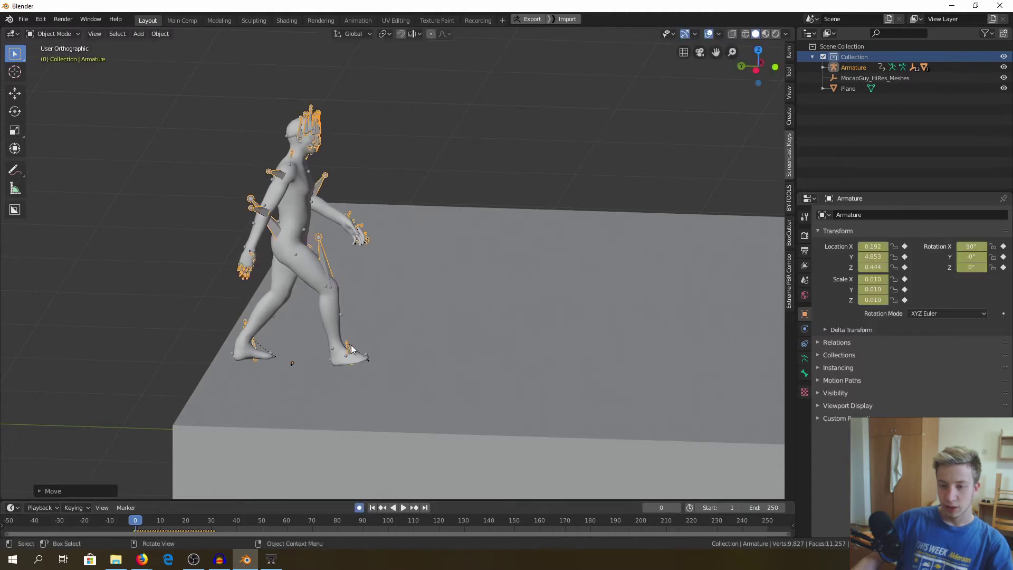
- Enlarge the timeline and key the armature at frame 100, moved along Y to about 0.793 m
{"action": "middle_click_drag", "start_coordinate": [351, 348], "coordinate": [314, 428]}
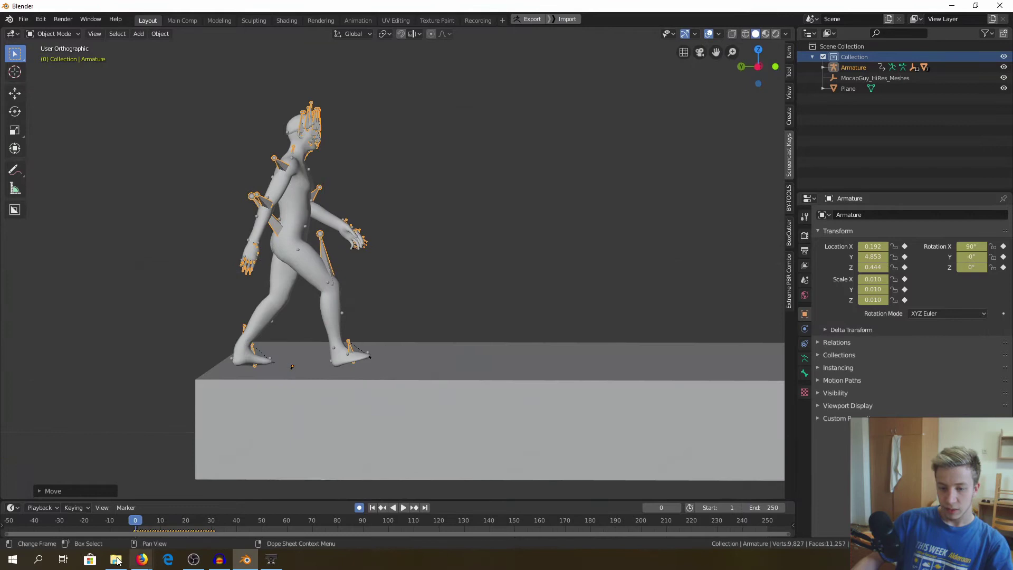
{"action": "left_click_drag", "start_coordinate": [185, 499], "coordinate": [184, 480]}
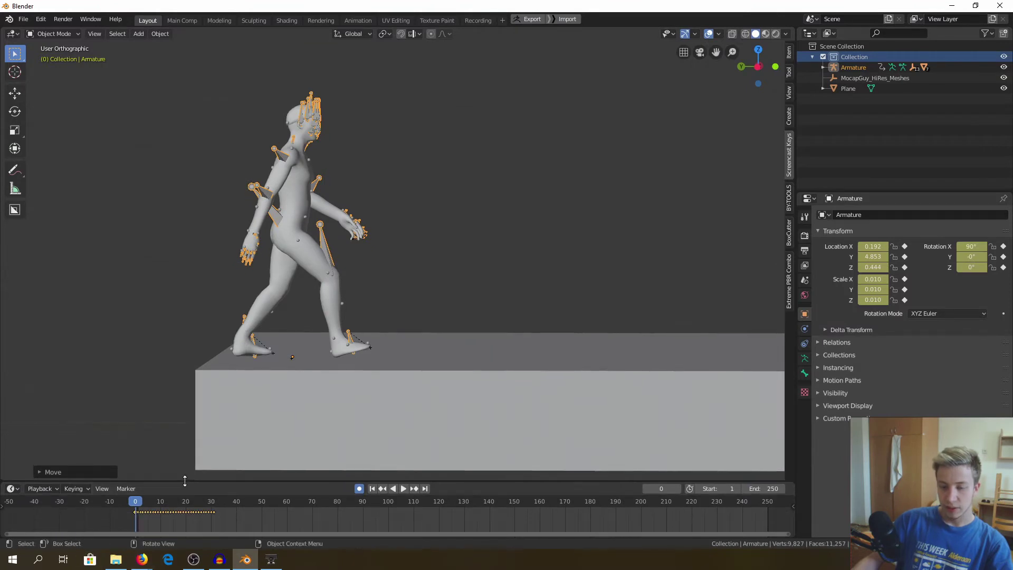
{"action": "right_click", "coordinate": [262, 190]}
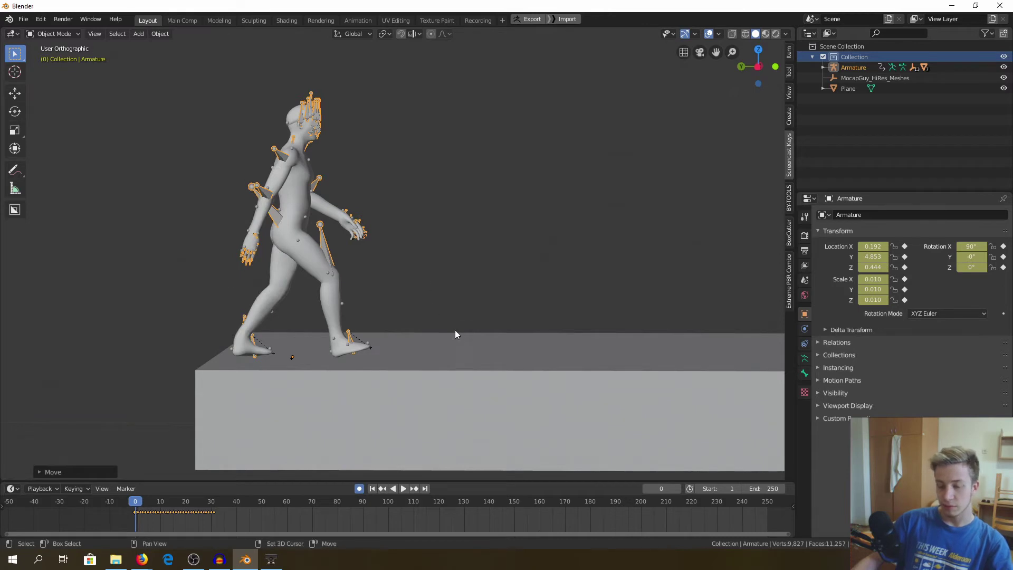
{"action": "middle_click_drag", "start_coordinate": [455, 330], "coordinate": [410, 352], "text": "shift"}
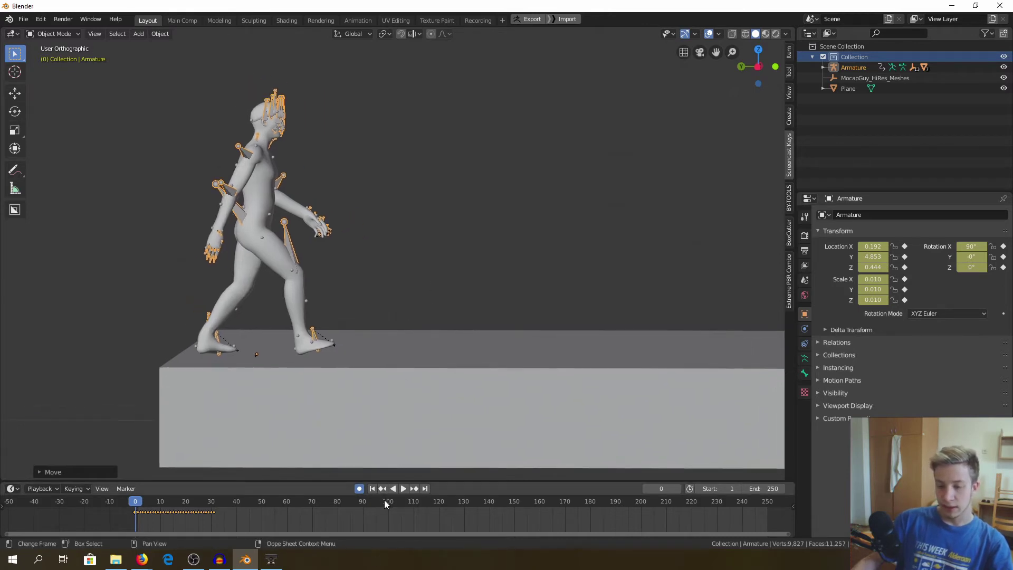
{"action": "left_click_drag", "start_coordinate": [387, 501], "coordinate": [388, 501]}
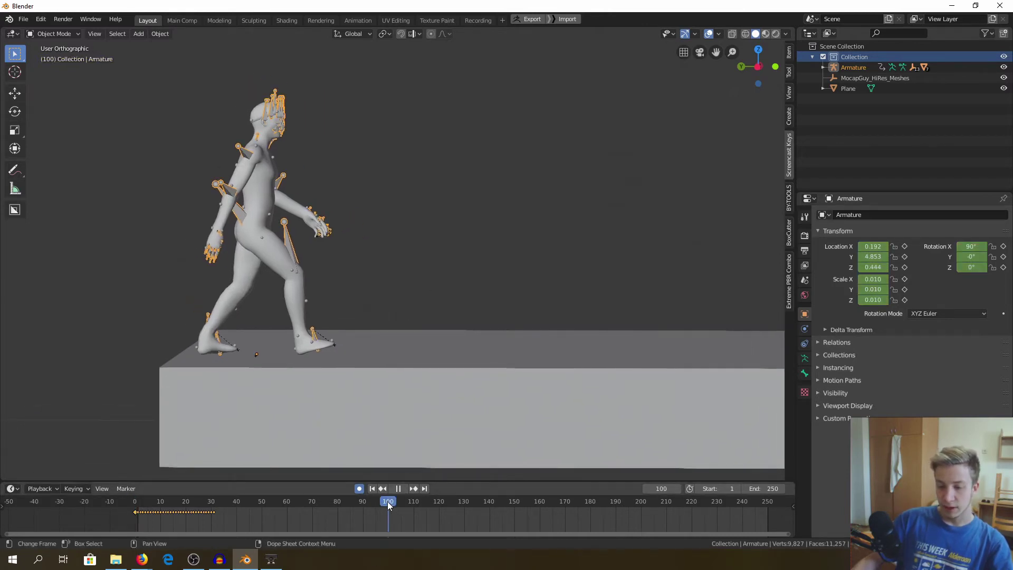
{"action": "middle_click_drag", "start_coordinate": [466, 248], "coordinate": [402, 266]}
{"action": "scroll", "coordinate": [470, 303], "scroll_direction": "down", "scroll_amount": 4}
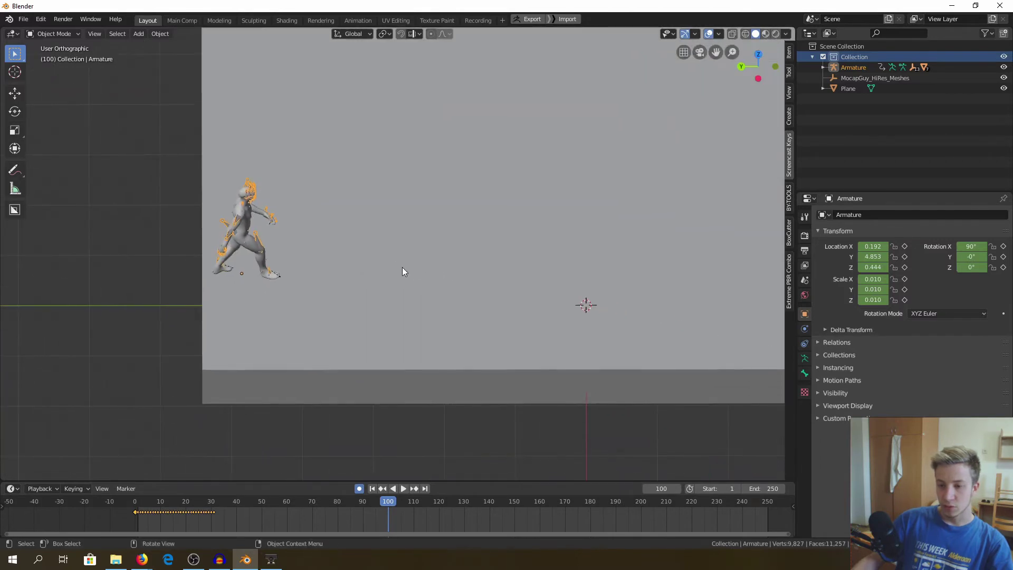
{"action": "key", "text": "g"}
{"action": "key", "text": "y"}
{"action": "left_click", "coordinate": [584, 310]}
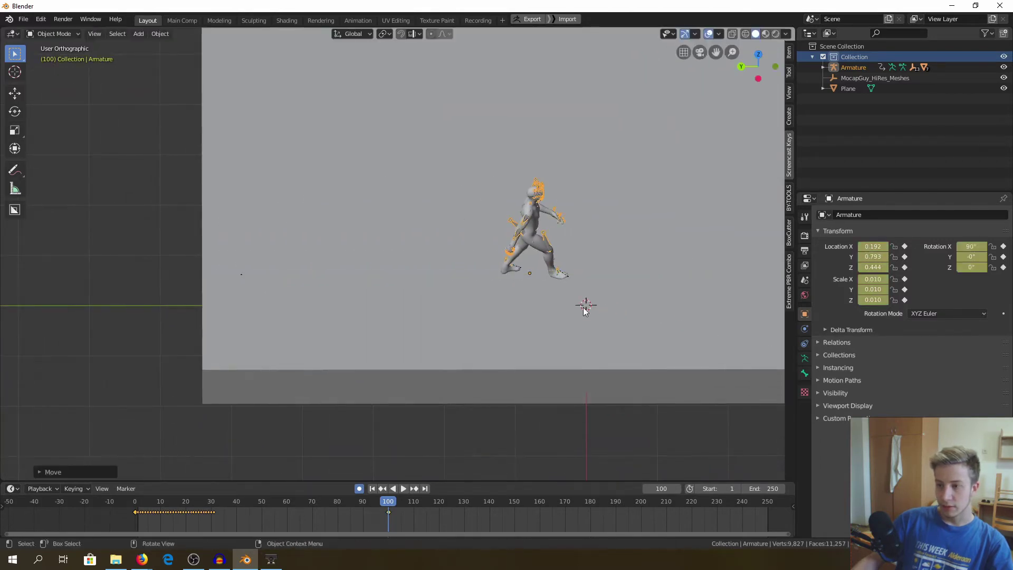
- Play the keyframed walk across the platform from the start and scrub through the walk-cycle frames
{"action": "middle_click_drag", "start_coordinate": [584, 310], "coordinate": [572, 267]}
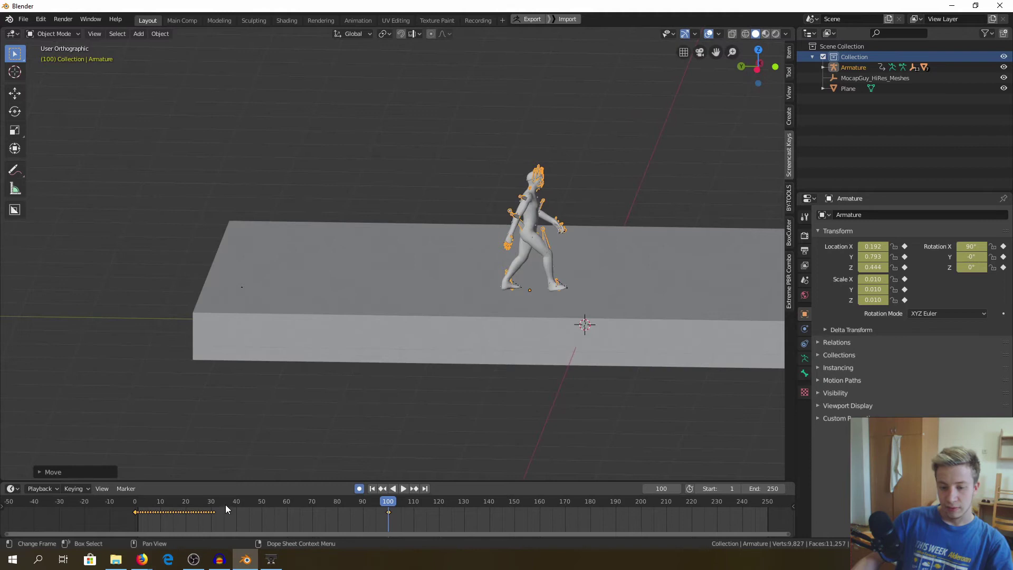
{"action": "key", "text": "shift+Left"}
{"action": "key", "text": "space"}
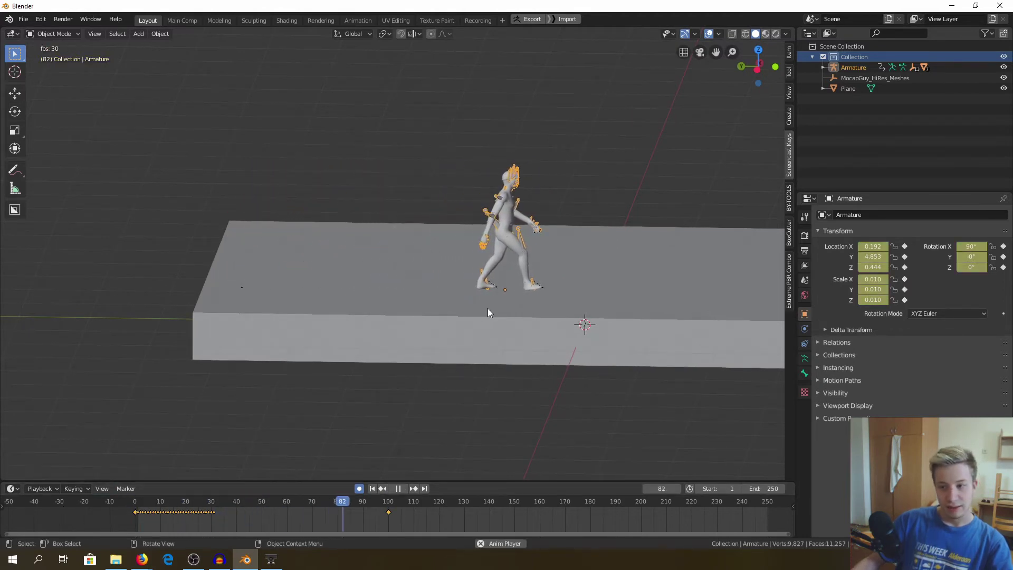
{"action": "key", "text": "space"}
{"action": "left_click", "coordinate": [216, 504]}
{"action": "left_click_drag", "start_coordinate": [216, 504], "coordinate": [165, 504]}
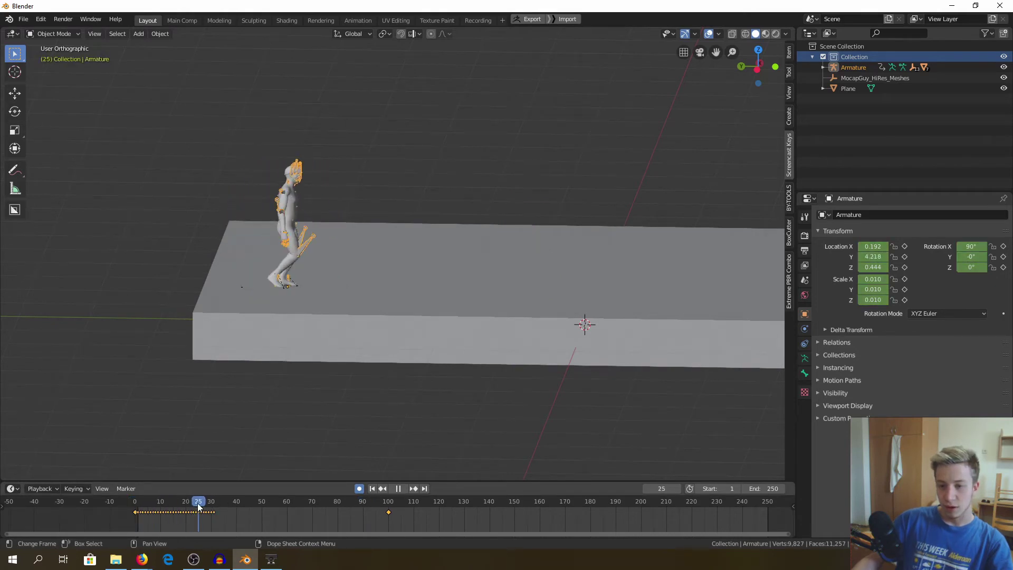
{"action": "left_click_drag", "start_coordinate": [197, 503], "coordinate": [137, 501]}
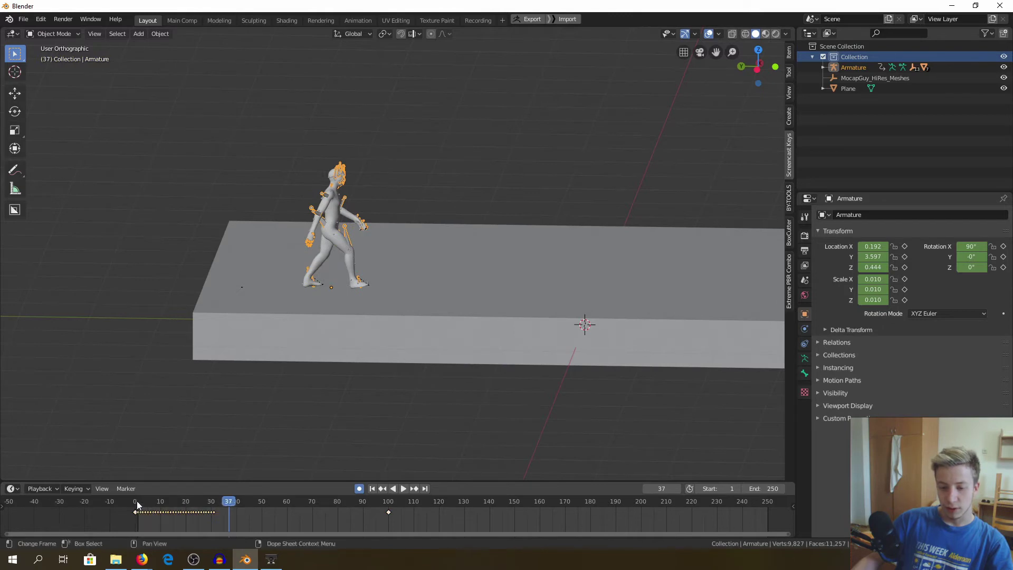
- Duplicate the walk-cycle keyframes on the timeline so the copy starts at frame 32
{"action": "scroll", "coordinate": [147, 514], "scroll_direction": "up", "scroll_amount": 5}
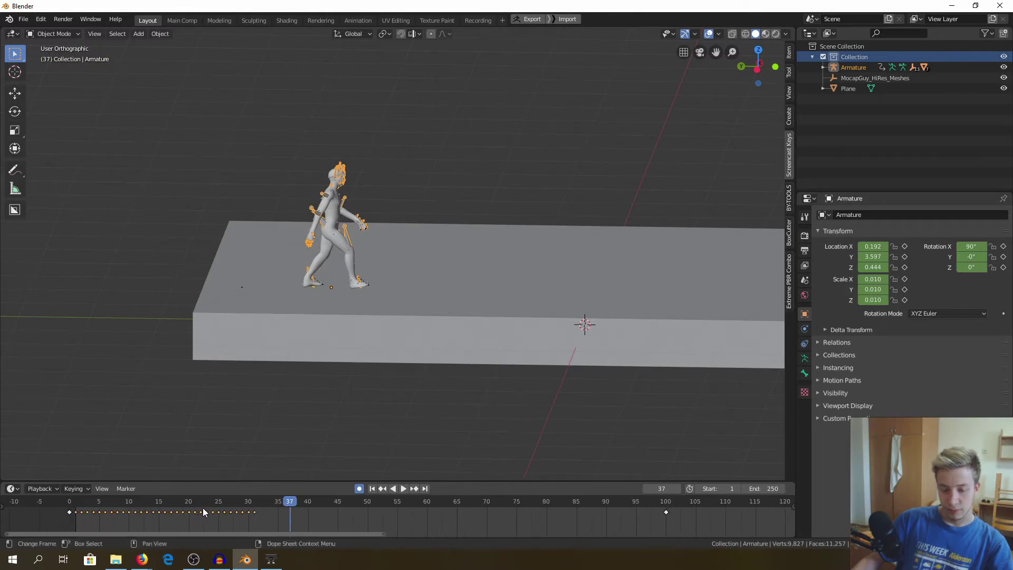
{"action": "key", "text": "g"}
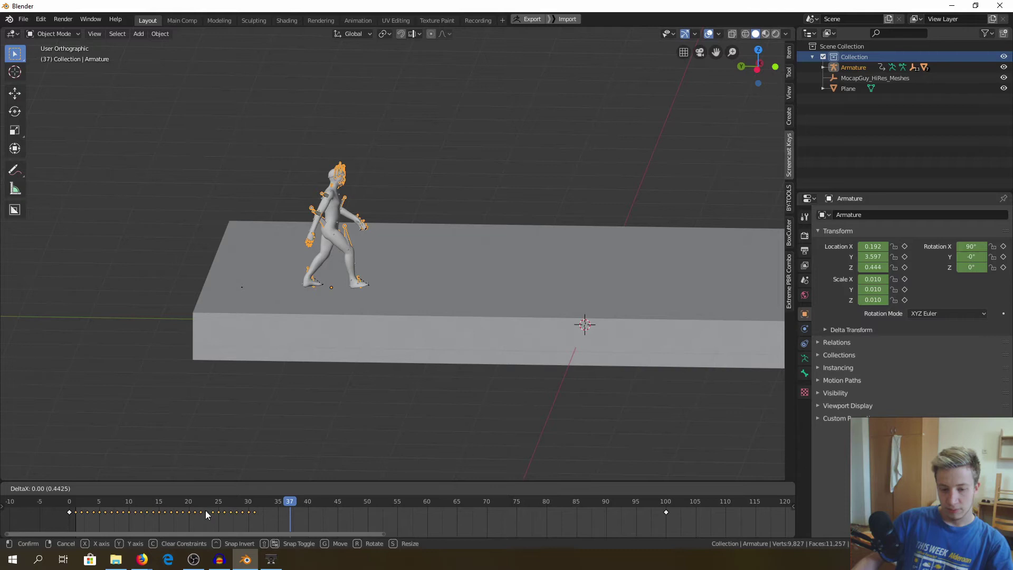
{"action": "right_click", "coordinate": [206, 511]}
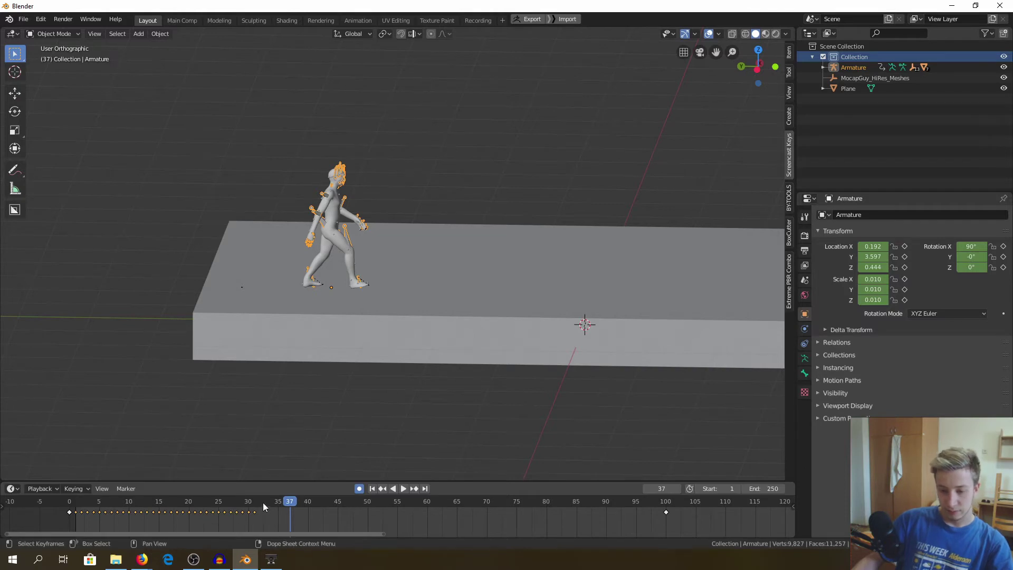
{"action": "left_click_drag", "start_coordinate": [263, 502], "coordinate": [258, 499]}
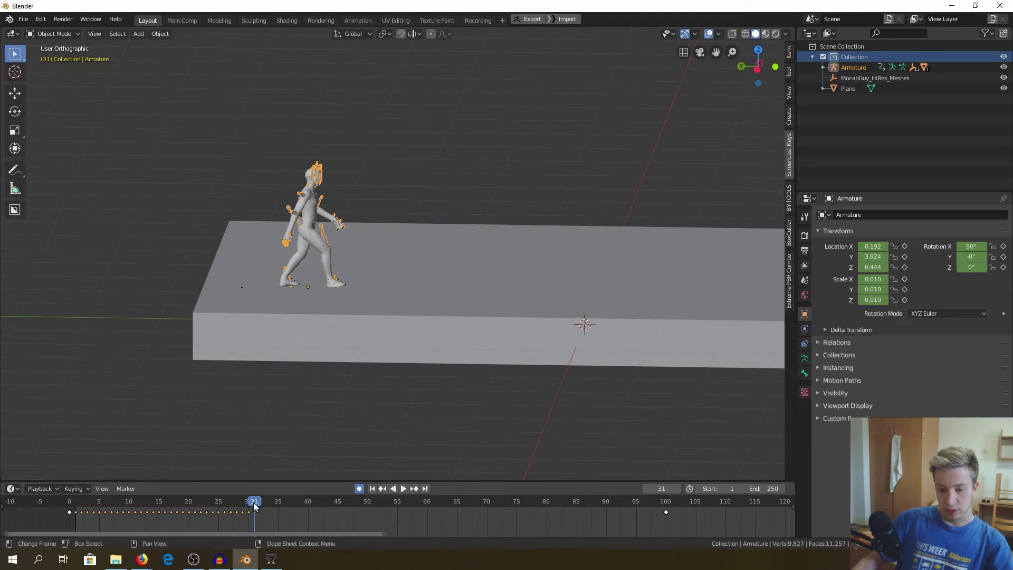
{"action": "left_click", "coordinate": [259, 503]}
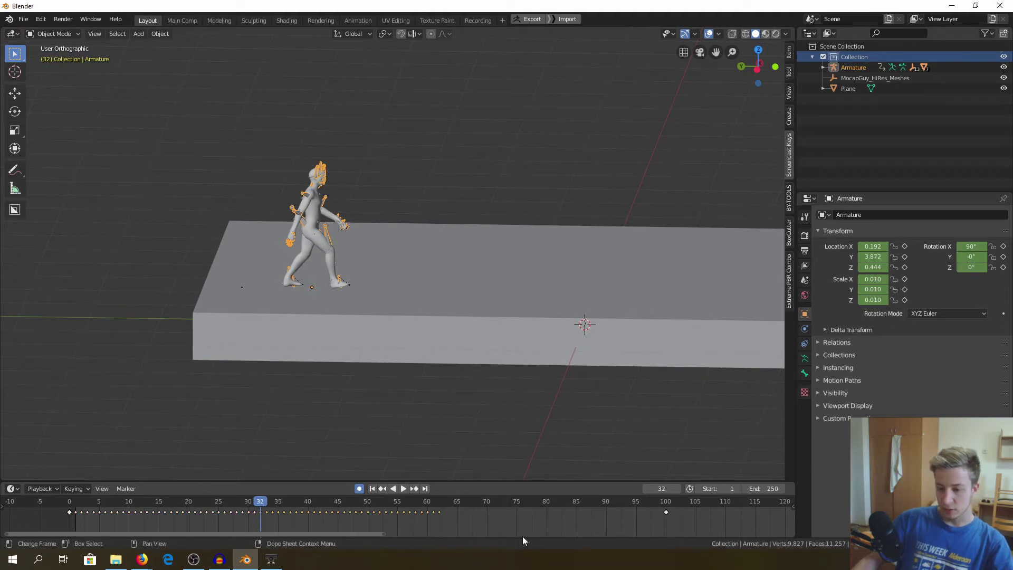
{"action": "scroll", "coordinate": [141, 501], "scroll_direction": "down", "scroll_amount": 6, "text": "ctrl"}
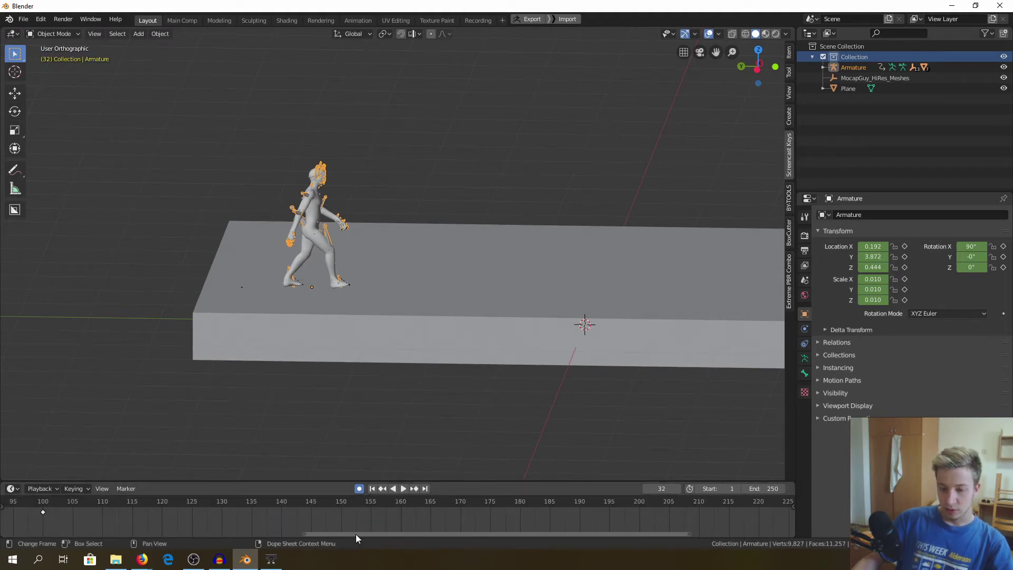
{"action": "left_click_drag", "start_coordinate": [354, 533], "coordinate": [26, 533]}
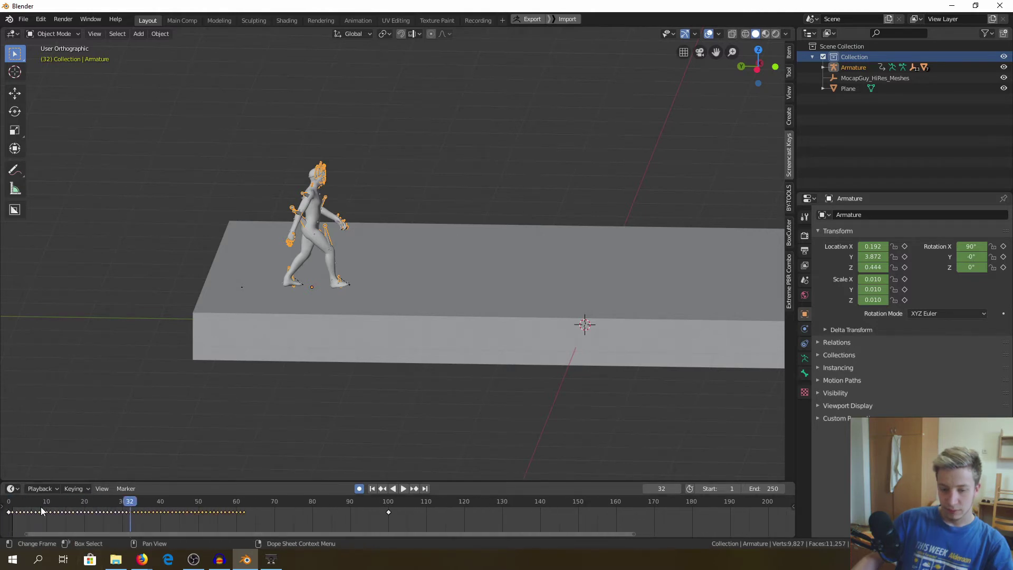
- Play the extended walk from the first frame to beyond frame 100 and stop it
{"action": "key", "text": "shift+Left"}
{"action": "key", "text": "space"}
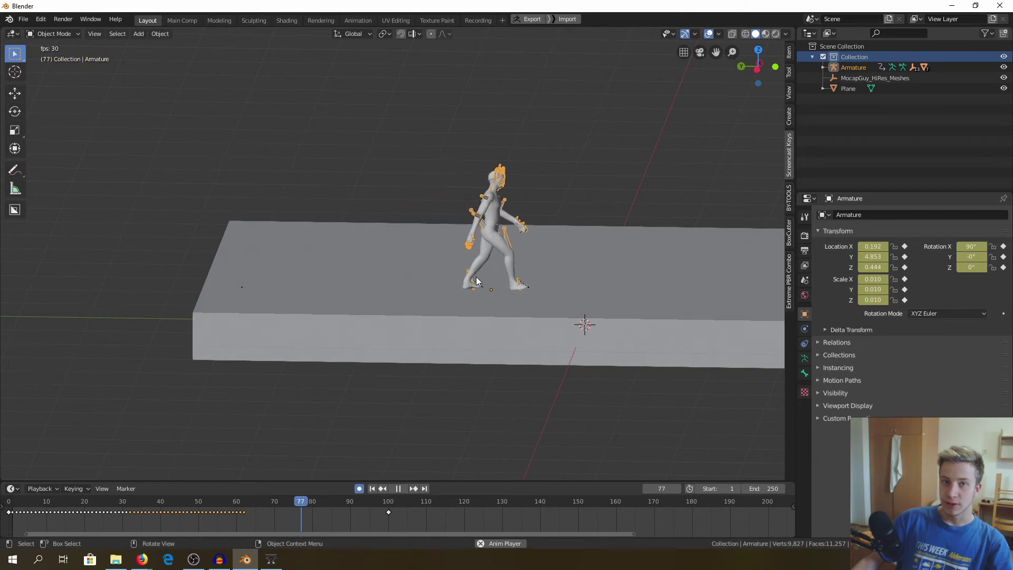
{"action": "key", "text": "Escape"}
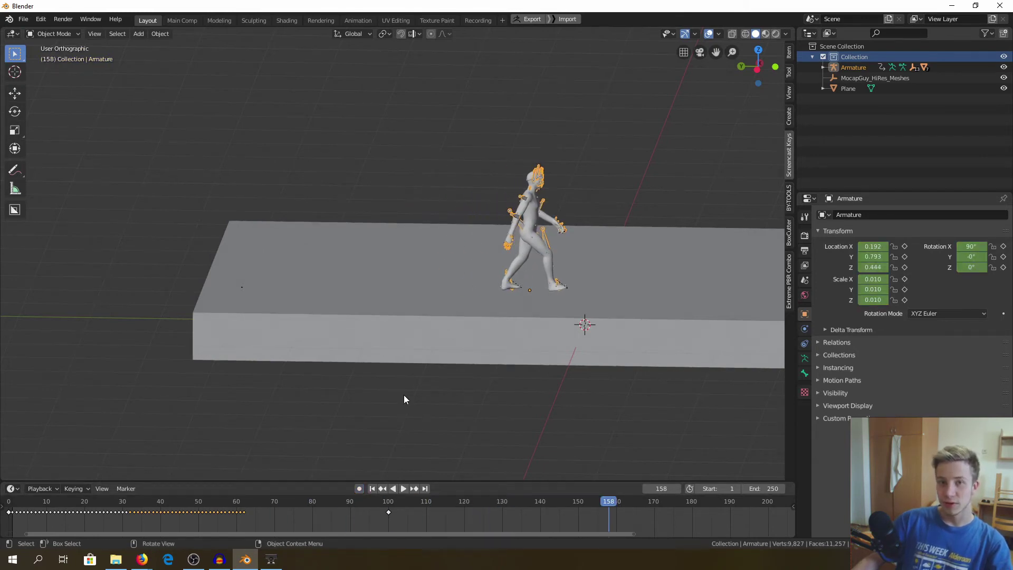
- Undo the duplicated walk keyframes and the armature's location keyframes, and replay the in-place walk
{"action": "scroll", "coordinate": [303, 505], "scroll_direction": "up", "scroll_amount": 2}
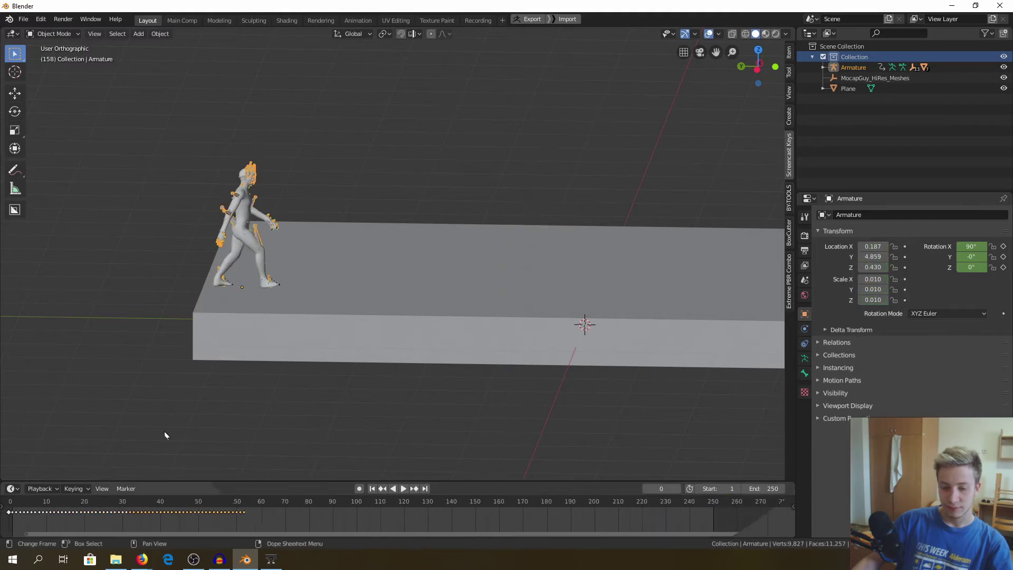
{"action": "key", "text": "space"}
{"action": "scroll", "coordinate": [128, 502], "scroll_direction": "down", "scroll_amount": 2}
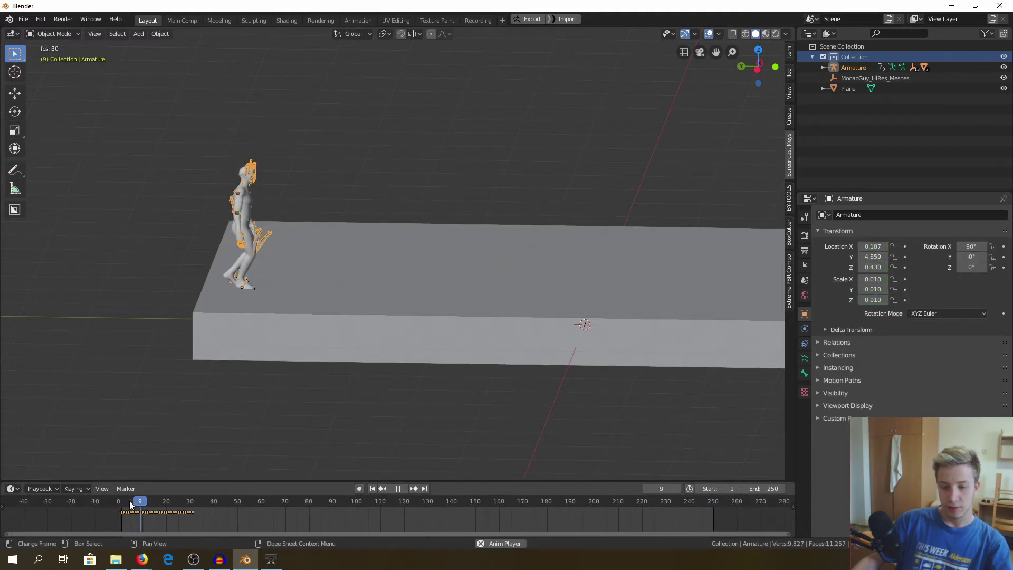
- Stop the playback and add a Path curve to the scene from the top view
{"action": "key", "text": "space"}
{"action": "middle_click_drag", "start_coordinate": [325, 204], "coordinate": [386, 164]}
{"action": "left_click", "coordinate": [758, 59]}
{"action": "scroll", "coordinate": [274, 265], "scroll_direction": "down", "scroll_amount": 1}
{"action": "key", "text": "shift+a"}
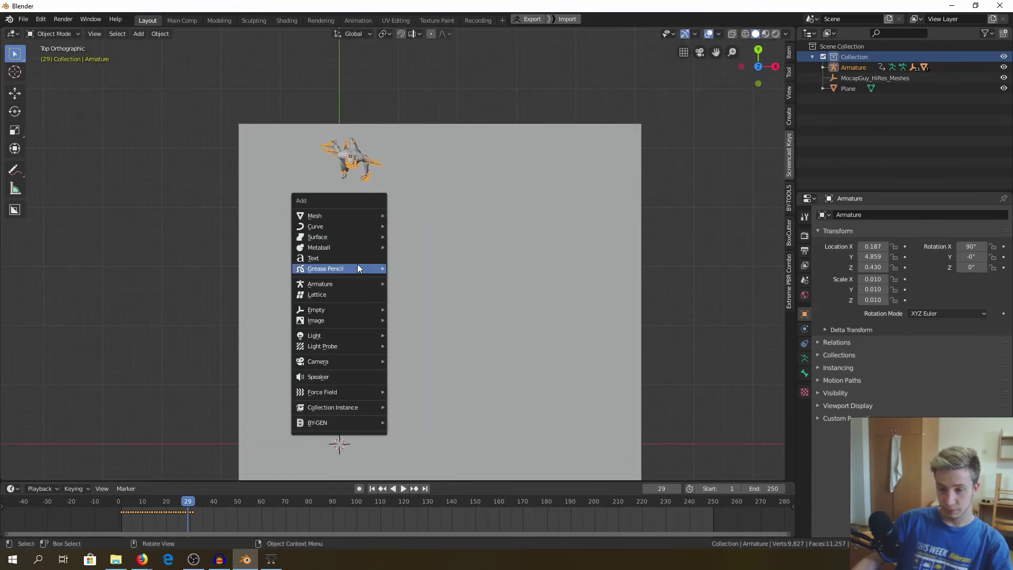
{"action": "mouse_move", "coordinate": [365, 226]}
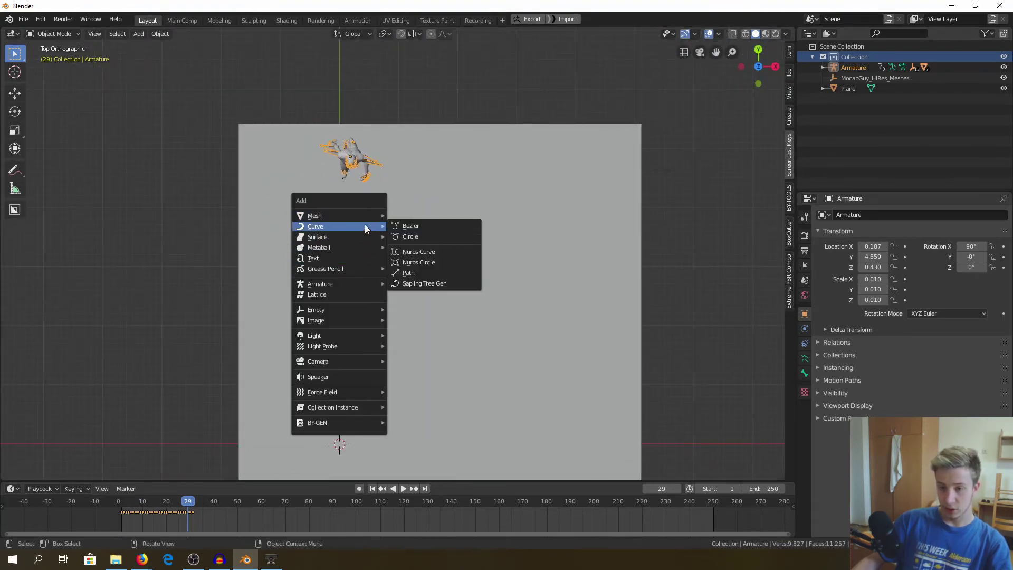
{"action": "left_click", "coordinate": [435, 273]}
{"action": "scroll", "coordinate": [366, 211], "scroll_direction": "down", "scroll_amount": 3}
{"action": "scroll", "coordinate": [342, 288], "scroll_direction": "up", "scroll_amount": 3}
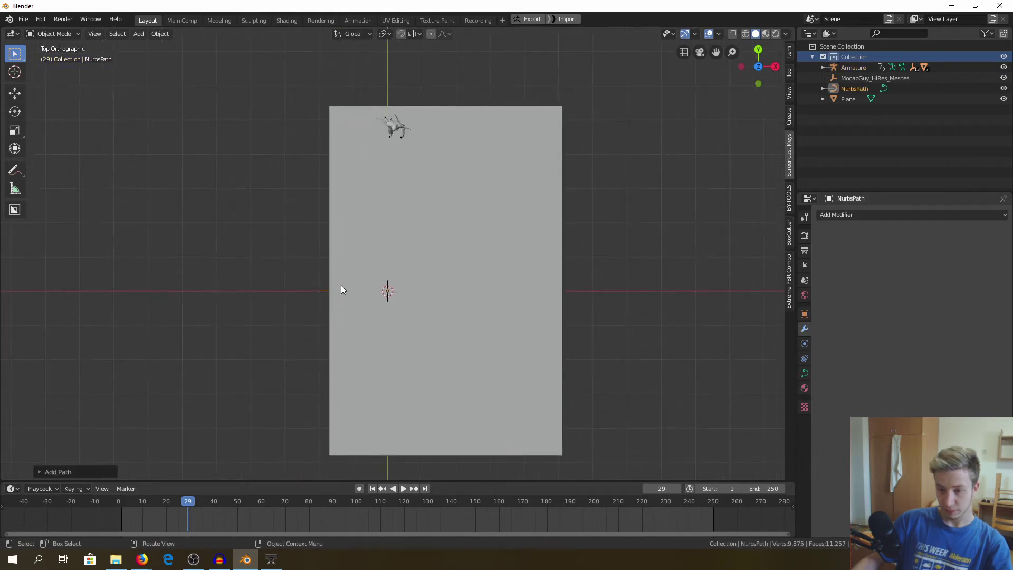
- In the side view, raise the path above the platform and shift it along Y towards the character
{"action": "middle_click_drag", "start_coordinate": [342, 288], "coordinate": [556, 198]}
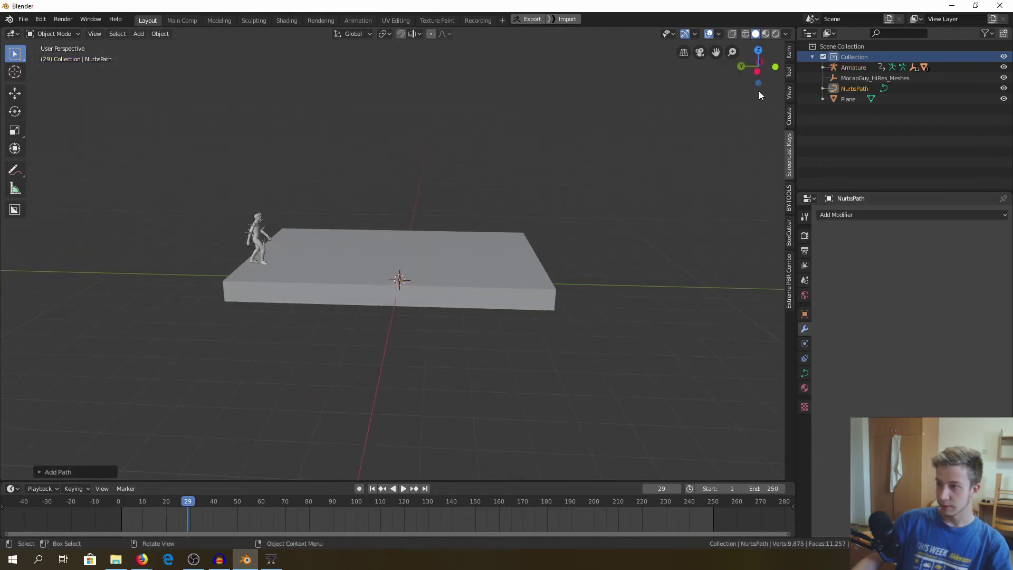
{"action": "left_click", "coordinate": [756, 71]}
{"action": "scroll", "coordinate": [398, 261], "scroll_direction": "up", "scroll_amount": 3}
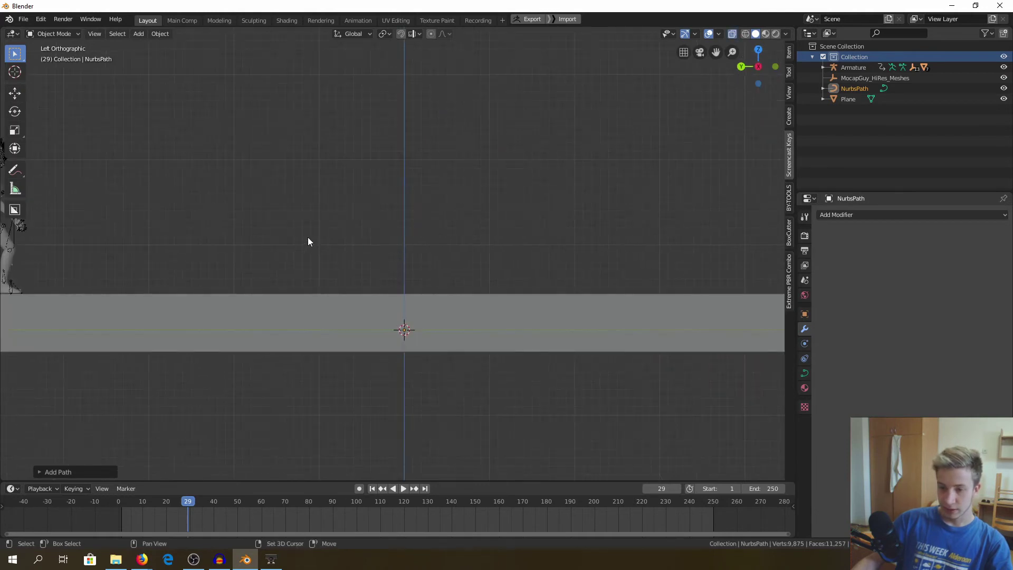
{"action": "middle_click_drag", "start_coordinate": [308, 241], "coordinate": [523, 221], "text": "shift"}
{"action": "key", "text": "g"}
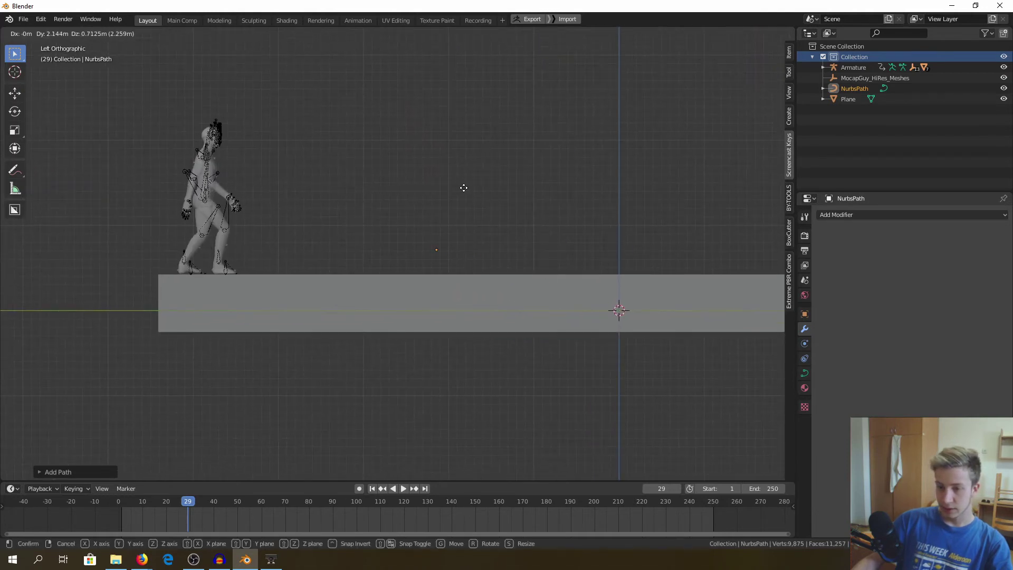
{"action": "left_click", "coordinate": [456, 190]}
- Adjust the path's height along Z to the platform's top surface and turn off X-ray display
{"action": "scroll", "coordinate": [452, 196], "scroll_direction": "down", "scroll_amount": 4}
{"action": "middle_click_drag", "start_coordinate": [448, 203], "coordinate": [472, 284]}
{"action": "key", "text": "g"}
{"action": "key", "text": "z"}
{"action": "left_click", "coordinate": [398, 219]}
{"action": "key", "text": "alt+z"}
{"action": "key", "text": "g"}
{"action": "key", "text": "z"}
{"action": "left_click", "coordinate": [515, 231]}
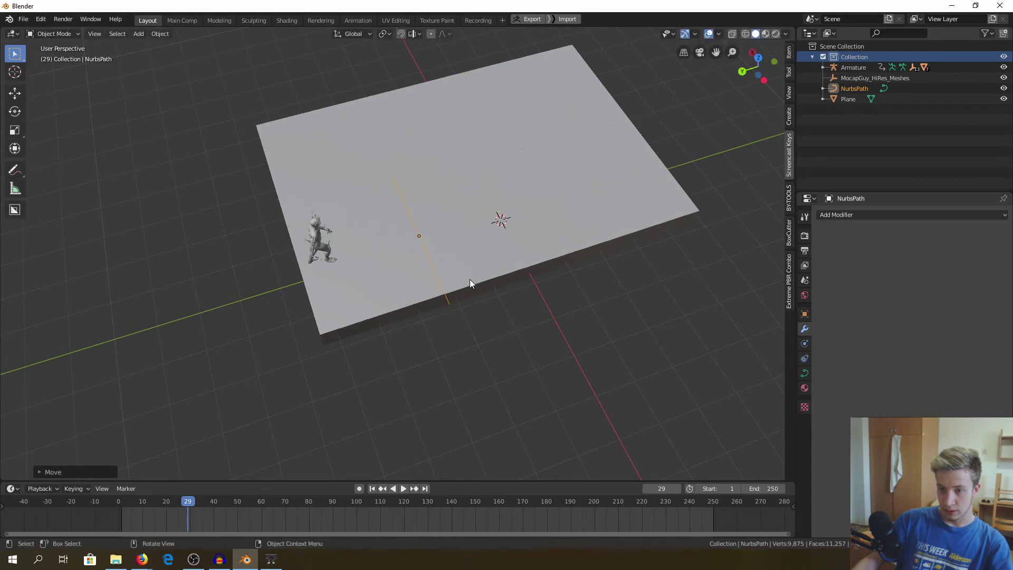
- Rotate the path about Z to run lengthwise along the platform and shift it along Y to start at the character's feet
{"action": "key", "text": "r"}
{"action": "key", "text": "z"}
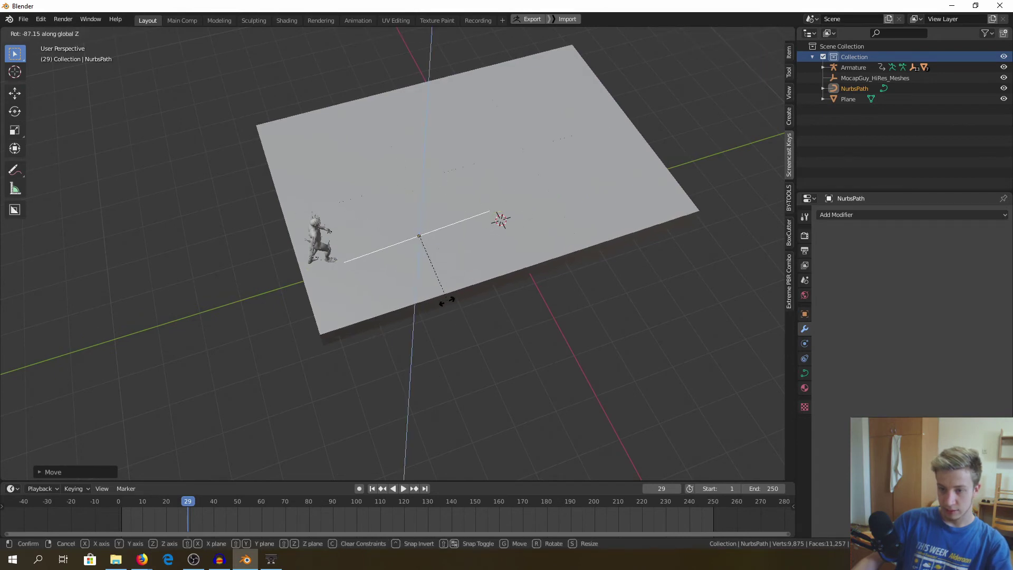
{"action": "left_click", "coordinate": [431, 312]}
{"action": "key", "text": "g"}
{"action": "key", "text": "y"}
{"action": "left_click", "coordinate": [413, 316]}
{"action": "middle_click_drag", "start_coordinate": [412, 315], "coordinate": [402, 255]}
- In Edit Mode from the top view, move the path's far end point sideways across the platform to bend the curve
{"action": "key", "text": "Tab"}
{"action": "left_click", "coordinate": [404, 184]}
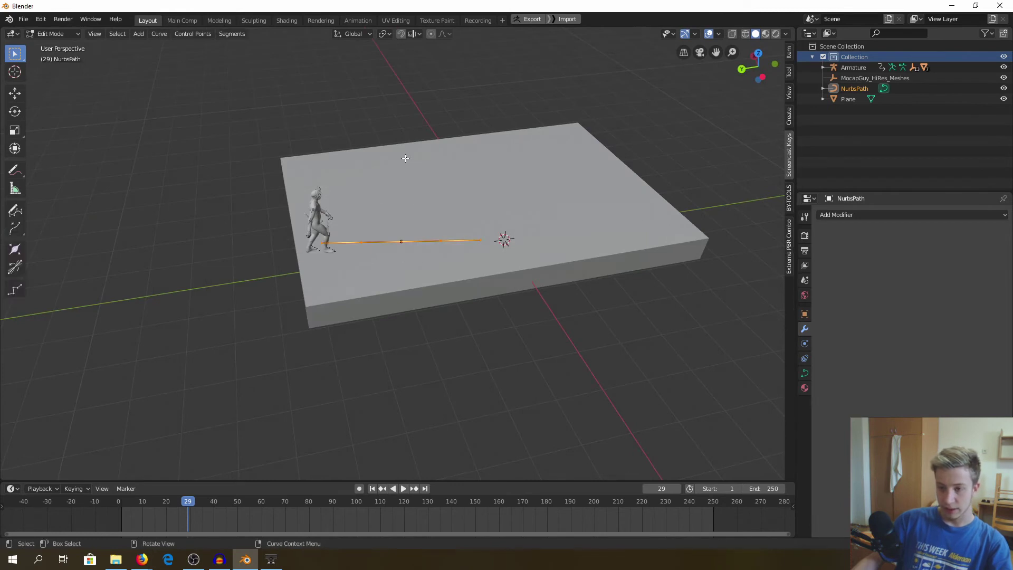
{"action": "scroll", "coordinate": [464, 263], "scroll_direction": "up", "scroll_amount": 2}
{"action": "middle_click_drag", "start_coordinate": [479, 187], "coordinate": [484, 222]}
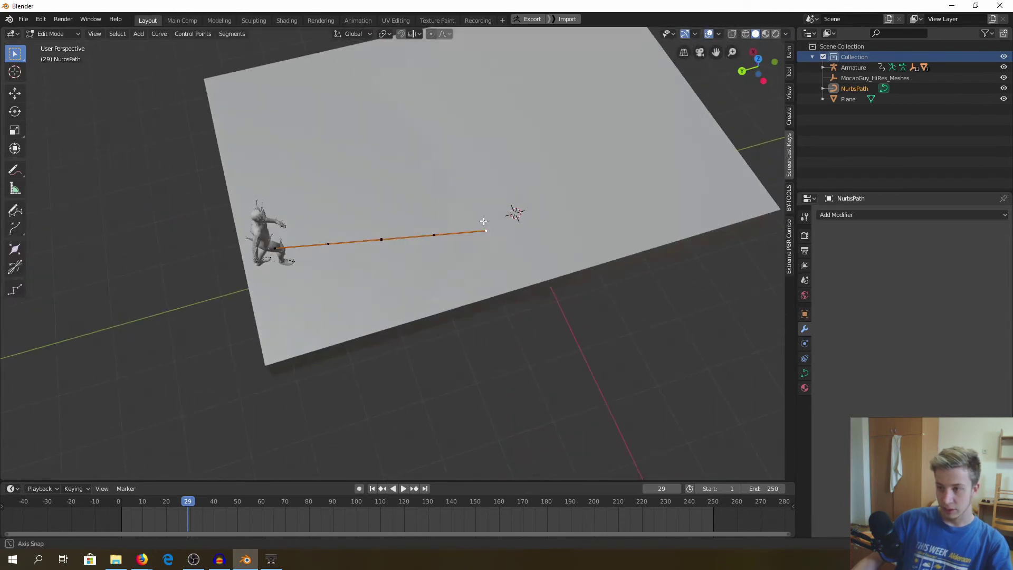
{"action": "left_click", "coordinate": [759, 58]}
{"action": "scroll", "coordinate": [553, 163], "scroll_direction": "down", "scroll_amount": 1}
{"action": "middle_click_drag", "start_coordinate": [648, 123], "coordinate": [438, 258], "text": "shift"}
{"action": "scroll", "coordinate": [492, 243], "scroll_direction": "down", "scroll_amount": 5}
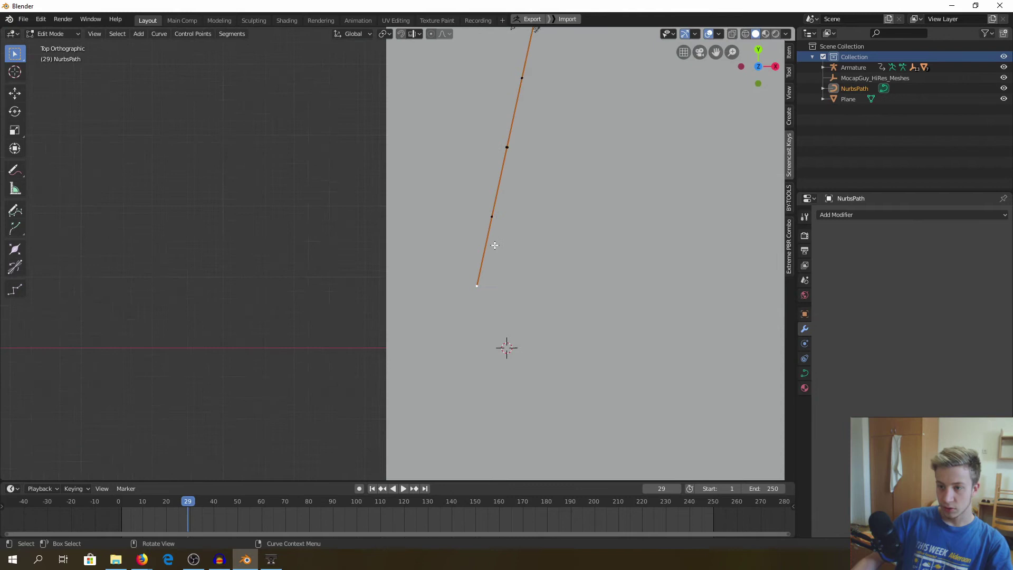
{"action": "left_click", "coordinate": [757, 61]}
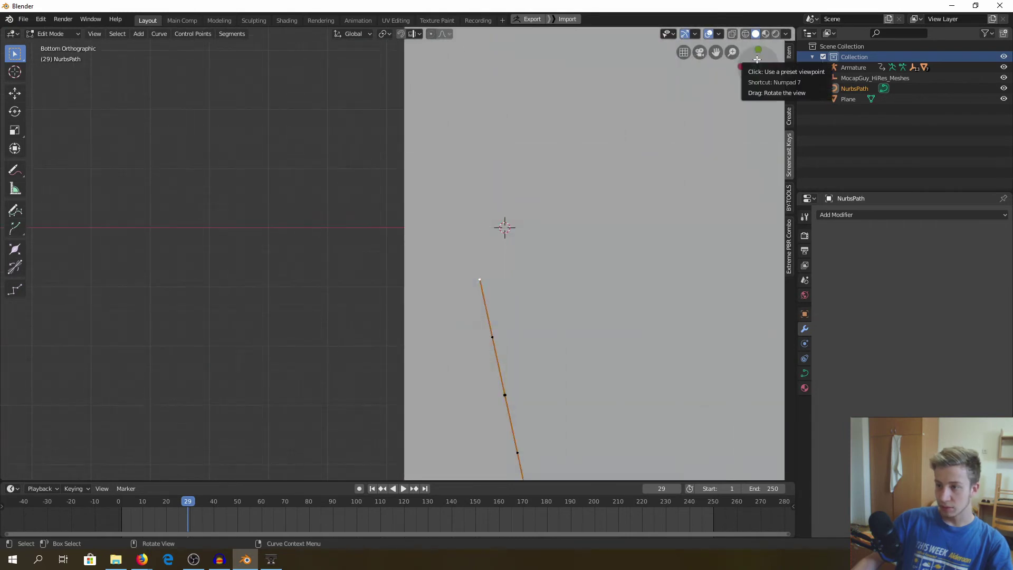
{"action": "left_click", "coordinate": [757, 61]}
{"action": "middle_click_drag", "start_coordinate": [512, 206], "coordinate": [395, 239], "text": "shift"}
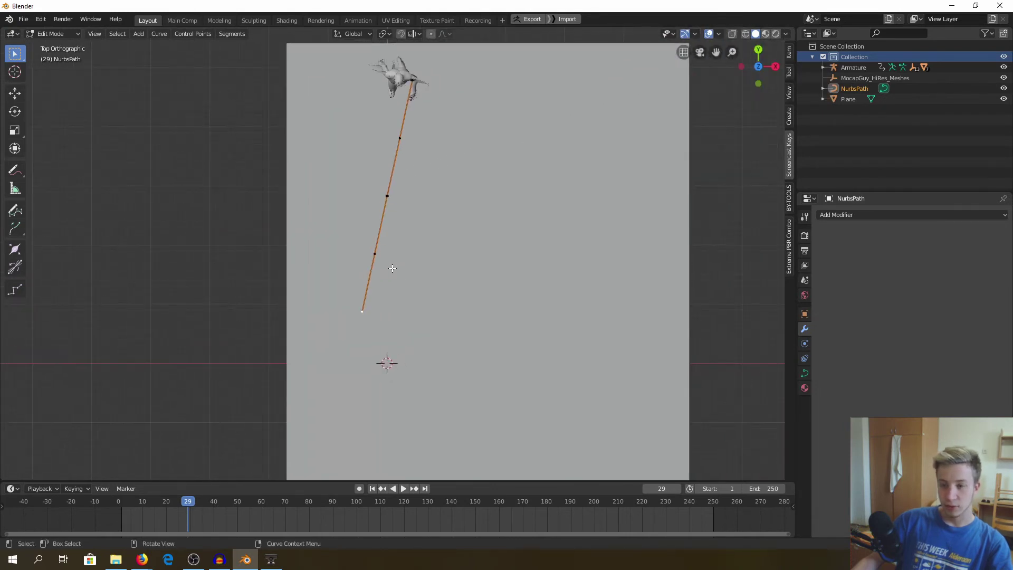
{"action": "key", "text": "g"}
{"action": "left_click", "coordinate": [540, 306]}
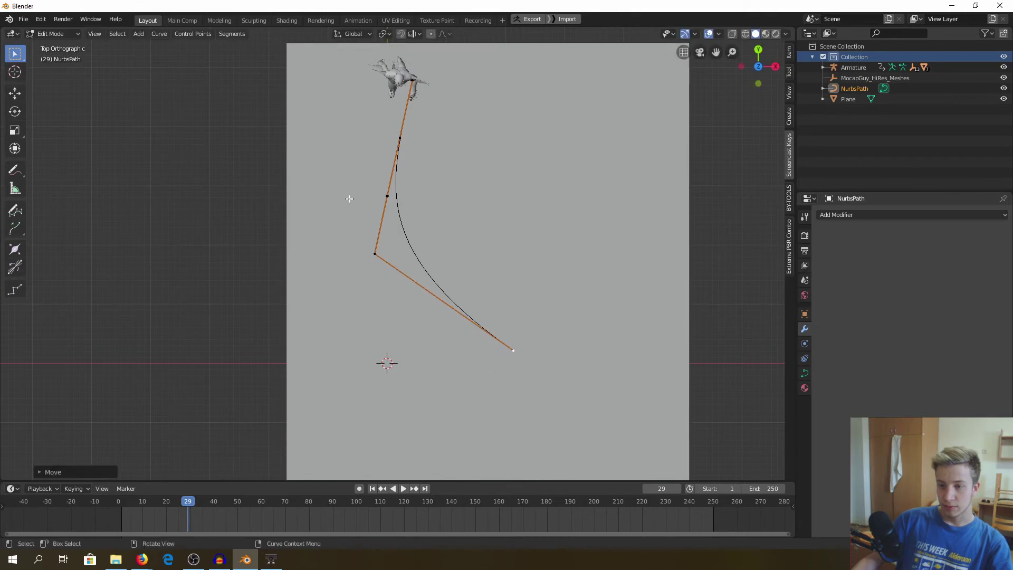
- Move the path's middle control point outwards to round the first bend
{"action": "left_click", "coordinate": [395, 186]}
{"action": "key", "text": "g"}
{"action": "left_click", "coordinate": [350, 170]}
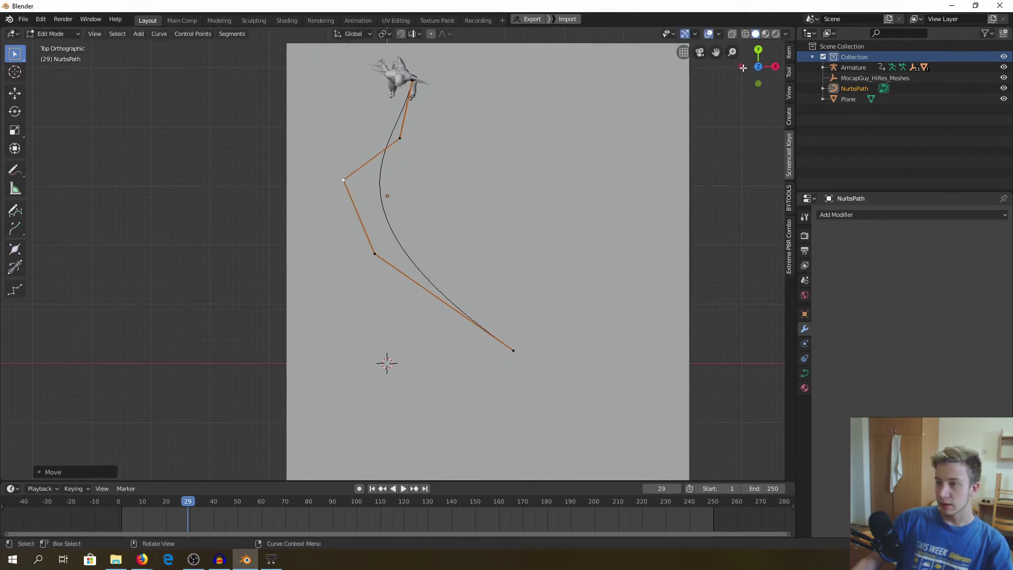
- Try moving a path control point vertically off the platform's surface, and undo the move
{"action": "scroll", "coordinate": [425, 200], "scroll_direction": "down", "scroll_amount": 6}
{"action": "middle_click_drag", "start_coordinate": [425, 200], "coordinate": [506, 124]}
{"action": "scroll", "coordinate": [398, 229], "scroll_direction": "up", "scroll_amount": 5}
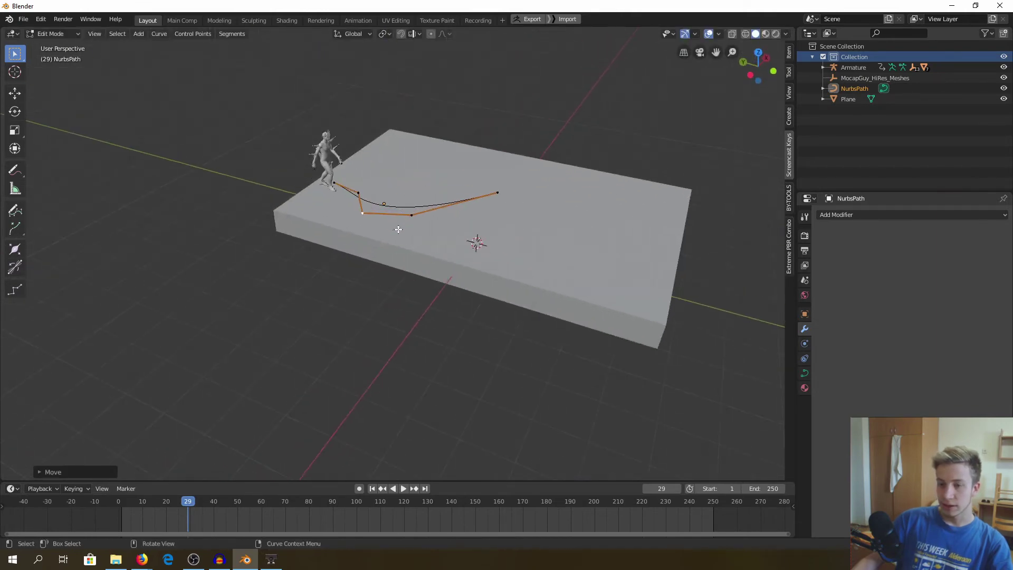
{"action": "middle_click_drag", "start_coordinate": [398, 229], "coordinate": [464, 211]}
{"action": "key", "text": "g"}
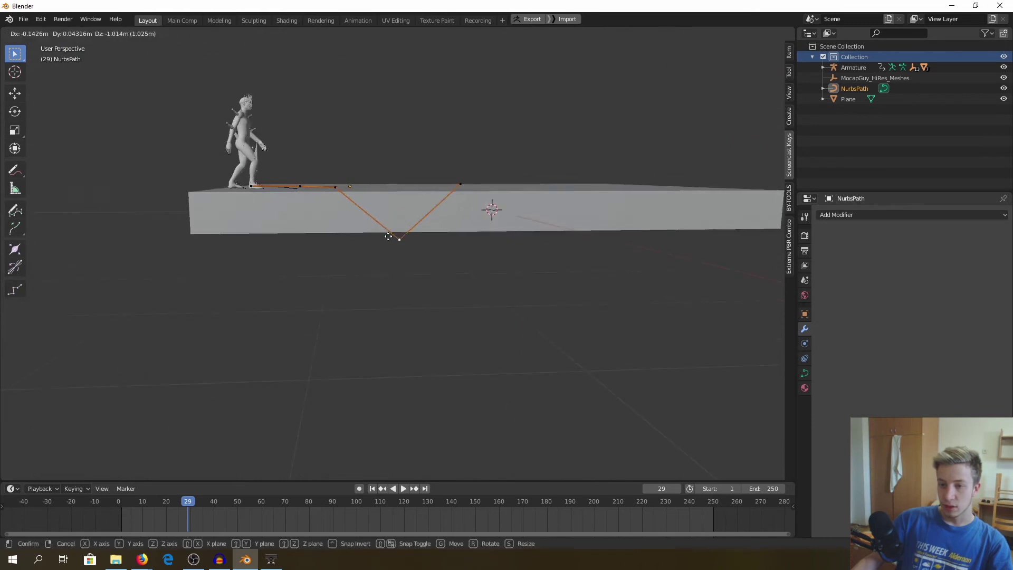
{"action": "left_click", "coordinate": [375, 122]}
{"action": "middle_click_drag", "start_coordinate": [436, 125], "coordinate": [478, 172]}
{"action": "key", "text": "ctrl+z"}
- From the top view, extrude three more control points from the path's end to form an S-curve reaching the platform's far end
{"action": "middle_click_drag", "start_coordinate": [452, 117], "coordinate": [447, 174]}
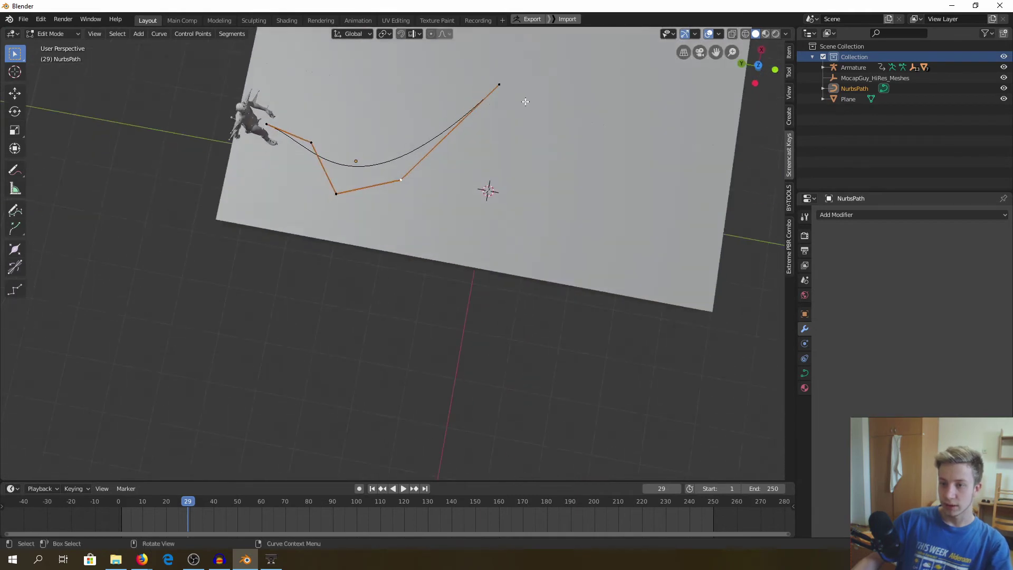
{"action": "left_click", "coordinate": [758, 64]}
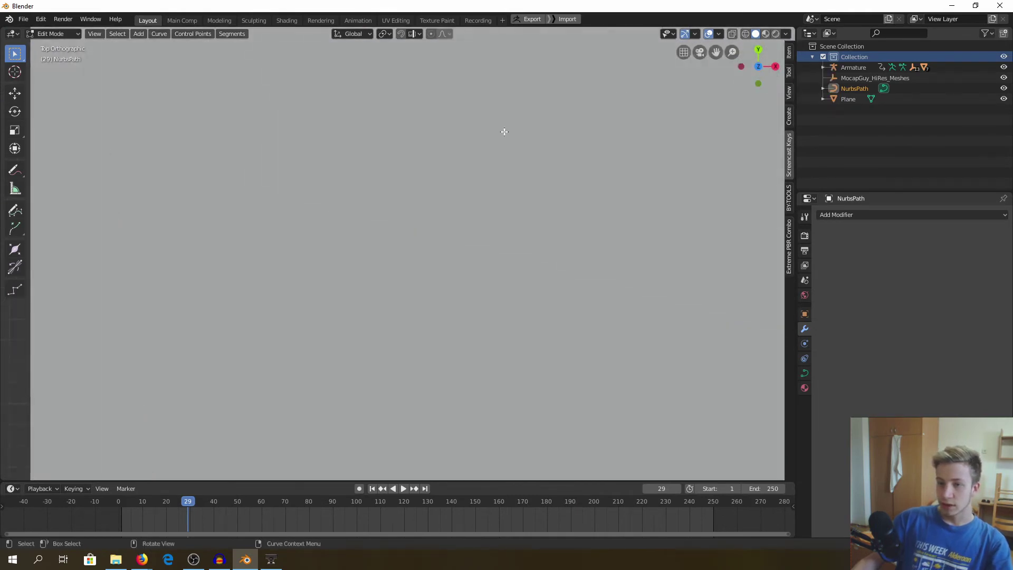
{"action": "scroll", "coordinate": [508, 70], "scroll_direction": "up", "scroll_amount": 3}
{"action": "middle_click_drag", "start_coordinate": [517, 96], "coordinate": [521, 150], "text": "shift"}
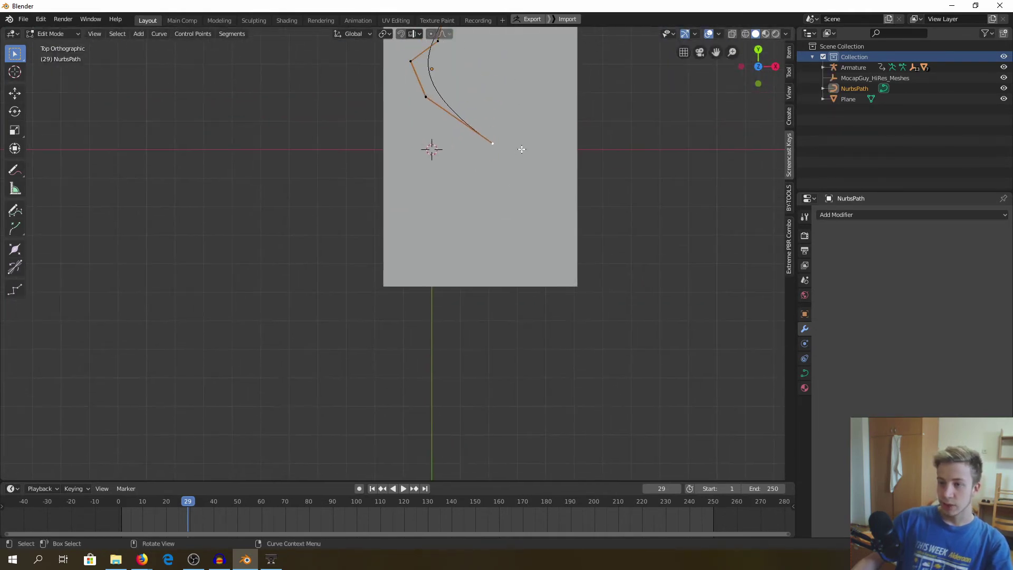
{"action": "key", "text": "e"}
{"action": "left_click", "coordinate": [557, 181]}
{"action": "key", "text": "e"}
{"action": "left_click", "coordinate": [510, 228]}
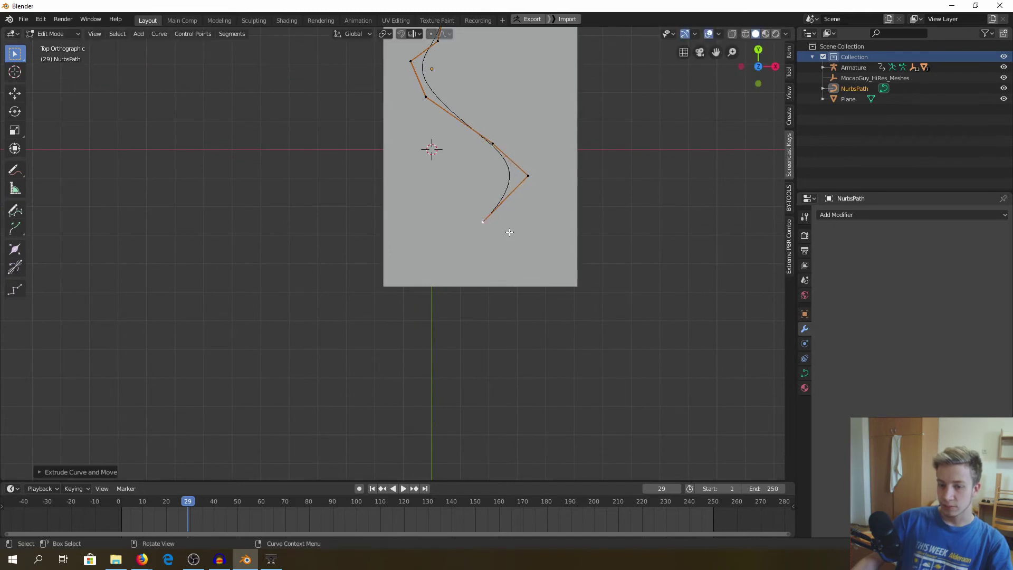
{"action": "key", "text": "e"}
{"action": "left_click", "coordinate": [479, 275]}
{"action": "scroll", "coordinate": [475, 256], "scroll_direction": "up", "scroll_amount": 5}
{"action": "scroll", "coordinate": [385, 222], "scroll_direction": "down", "scroll_amount": 7}
{"action": "middle_click_drag", "start_coordinate": [485, 193], "coordinate": [586, 95]}
{"action": "scroll", "coordinate": [429, 197], "scroll_direction": "up", "scroll_amount": 3}
{"action": "key", "text": "Tab"}
{"action": "key", "text": "Tab"}
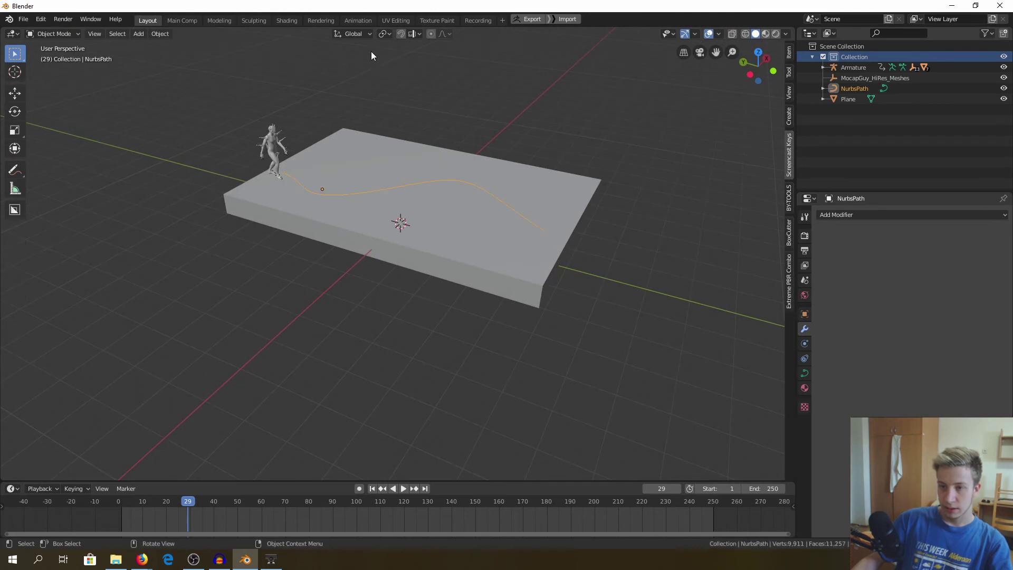
- Move one path control point above the platform's surface and another below it
{"action": "middle_click_drag", "start_coordinate": [433, 141], "coordinate": [442, 123]}
{"action": "key", "text": "Tab"}
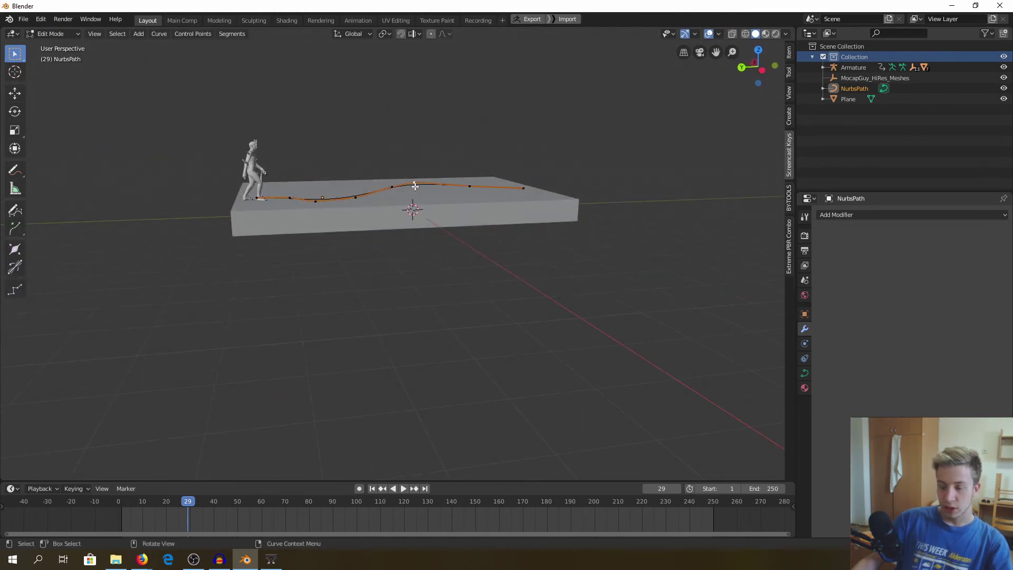
{"action": "middle_click_drag", "start_coordinate": [415, 185], "coordinate": [414, 148]}
{"action": "key", "text": "g"}
{"action": "left_click", "coordinate": [423, 109]}
{"action": "middle_click_drag", "start_coordinate": [422, 108], "coordinate": [409, 215]}
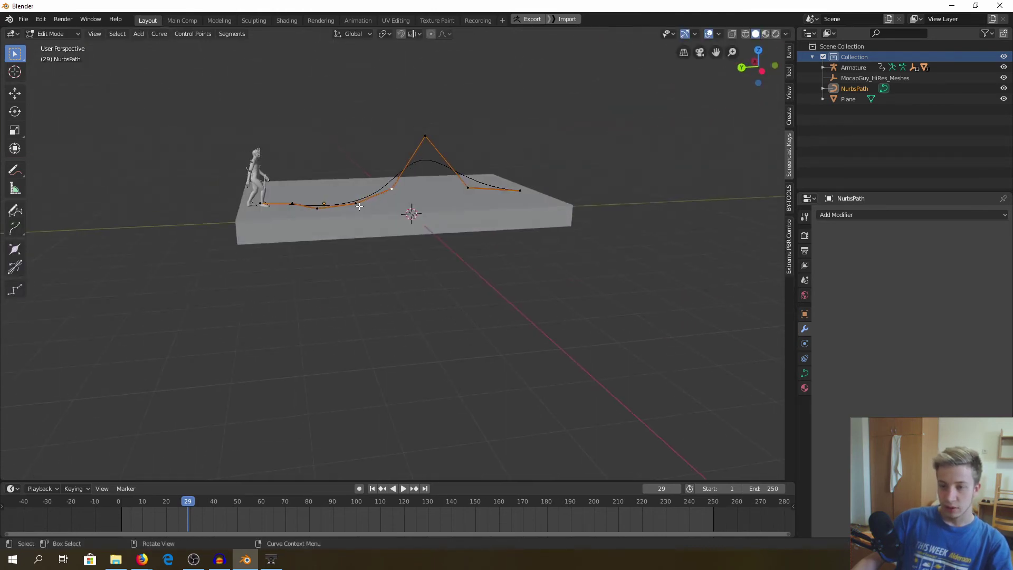
{"action": "left_click", "coordinate": [359, 205]}
{"action": "key", "text": "g"}
{"action": "left_click", "coordinate": [348, 249]}
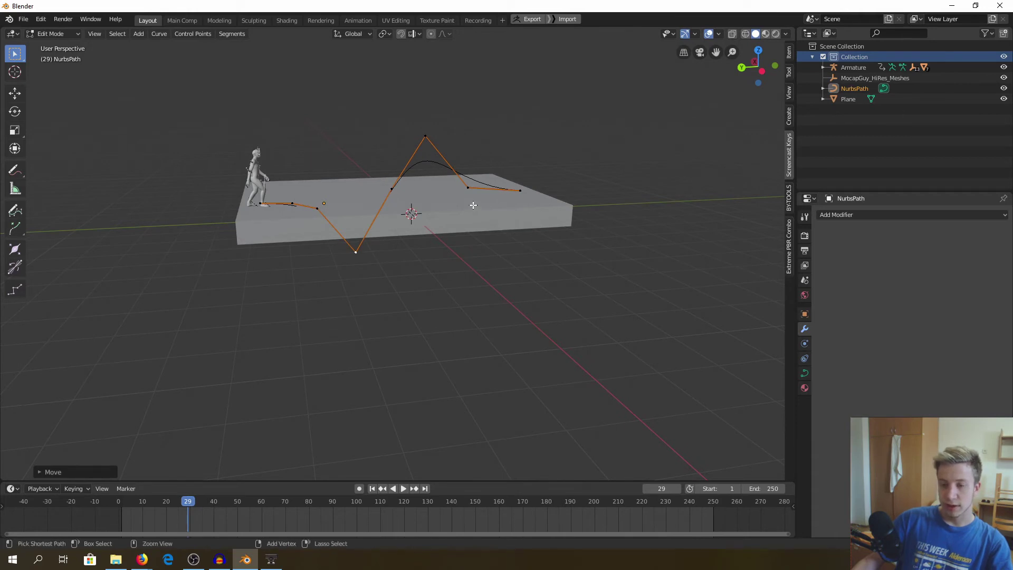
- Flatten the whole path by scaling all its control points to 0 along Z, and return to Object Mode
{"action": "key", "text": "a"}
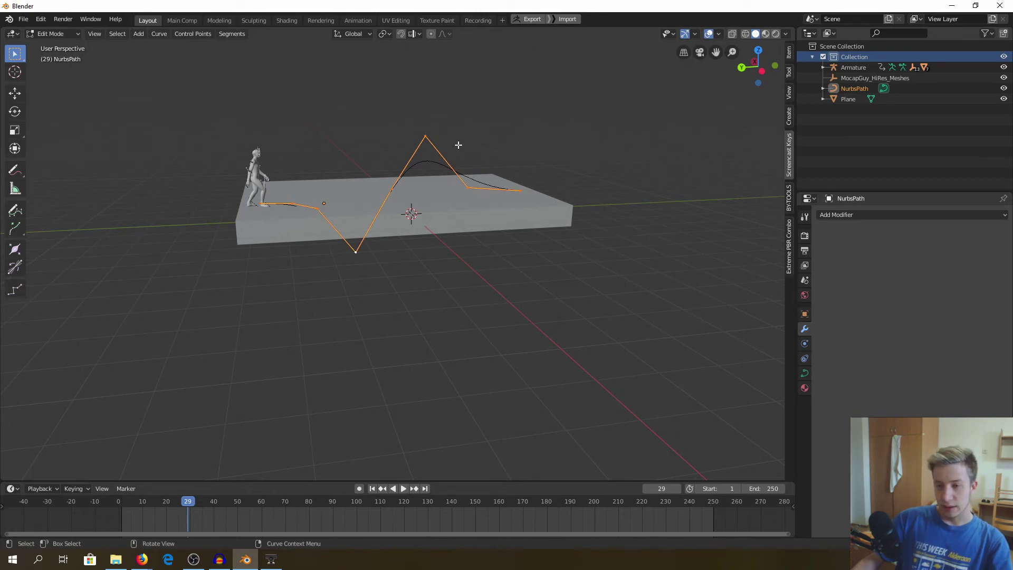
{"action": "key", "text": "s"}
{"action": "key", "text": "z"}
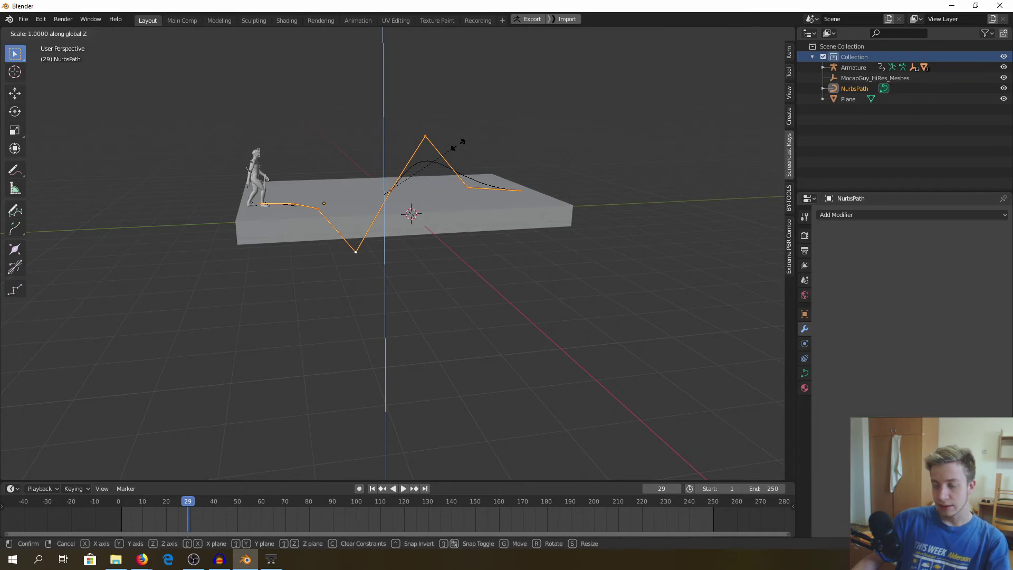
{"action": "key", "text": "0"}
{"action": "key", "text": "Return"}
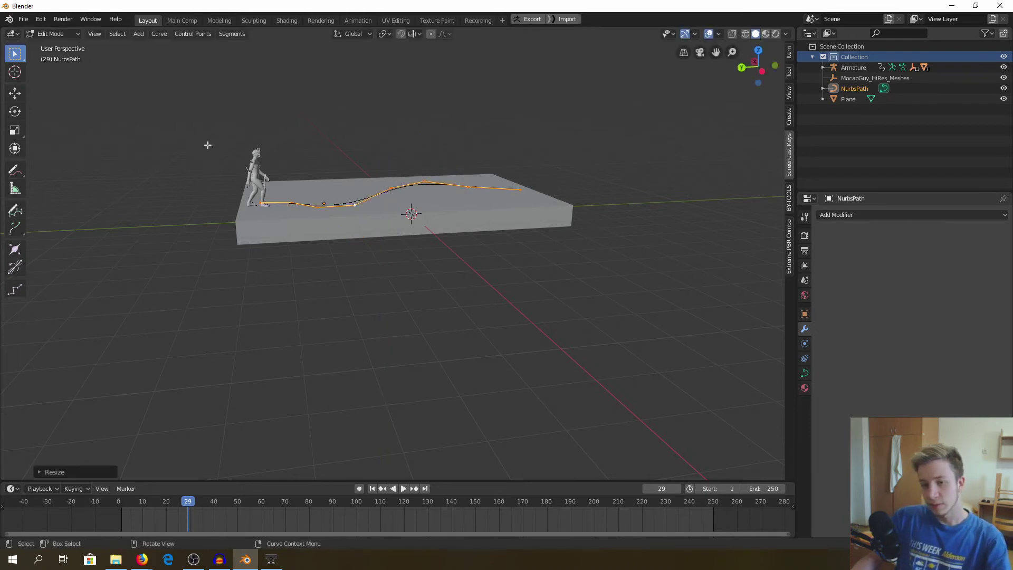
{"action": "middle_click_drag", "start_coordinate": [278, 171], "coordinate": [294, 151]}
{"action": "key", "text": "Tab"}
- In the Layout workspace, parent the character's armature to the path with the Follow Path option
{"action": "scroll", "coordinate": [262, 163], "scroll_direction": "up", "scroll_amount": 6}
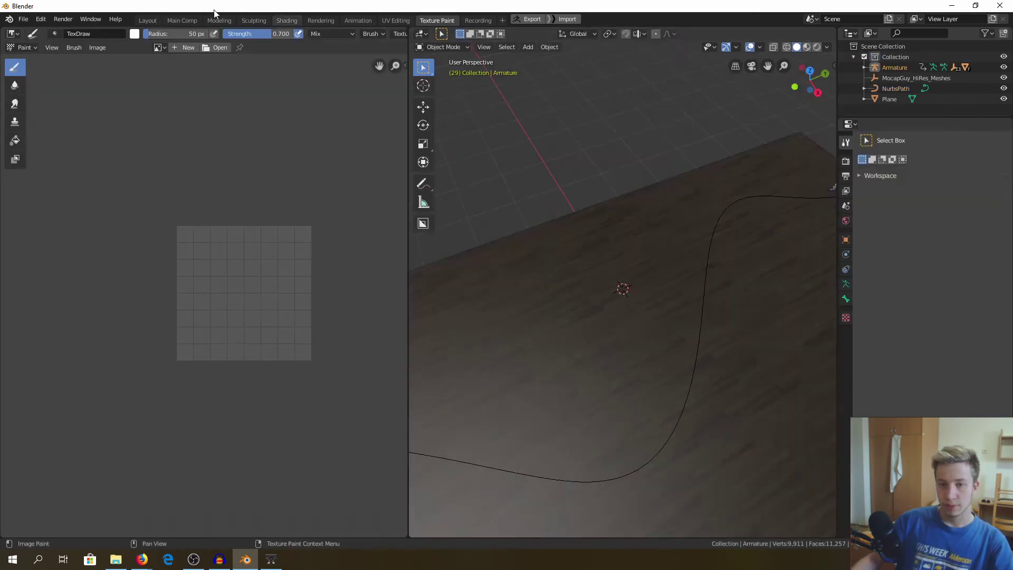
{"action": "left_click", "coordinate": [150, 20]}
{"action": "left_click", "coordinate": [523, 158]}
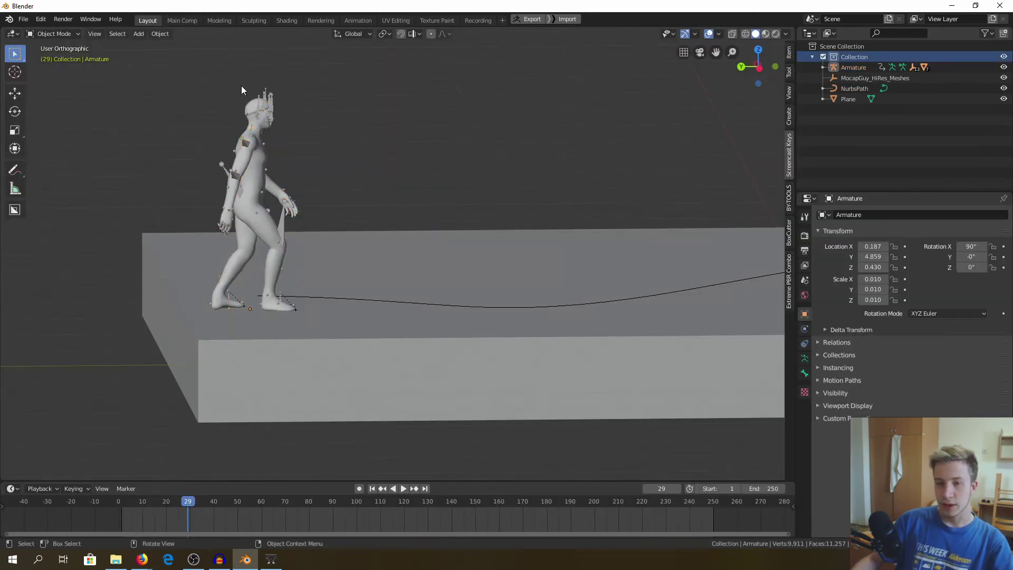
{"action": "left_click", "coordinate": [268, 88]}
{"action": "middle_click_drag", "start_coordinate": [268, 89], "coordinate": [258, 98], "text": "shift"}
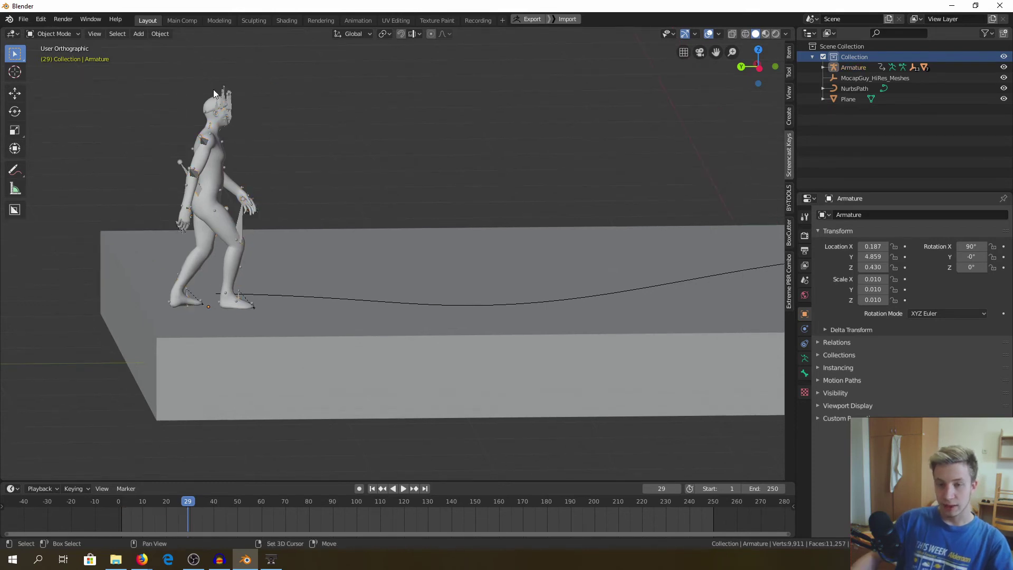
{"action": "left_click", "coordinate": [345, 298], "text": "shift"}
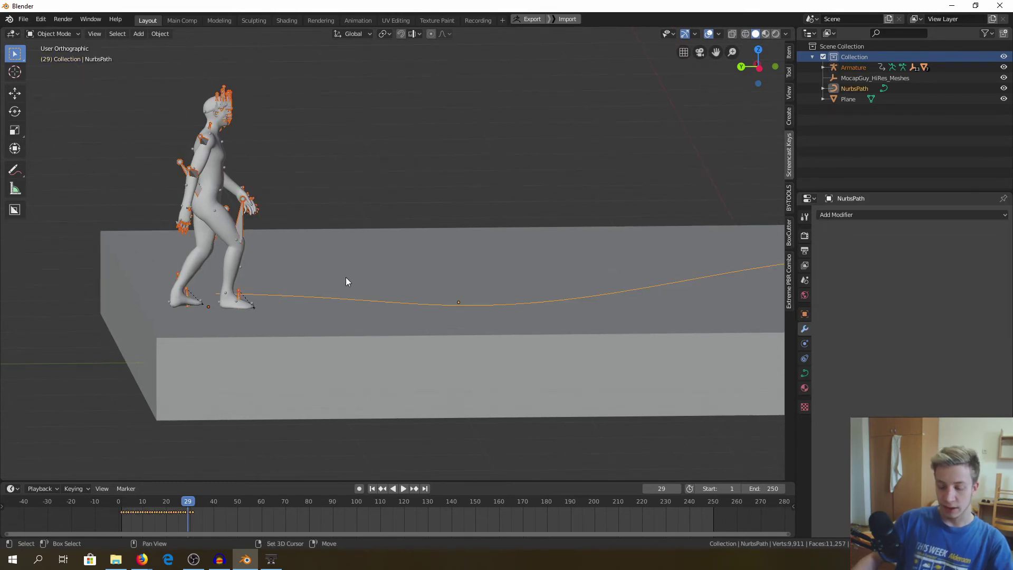
{"action": "key", "text": "ctrl+p"}
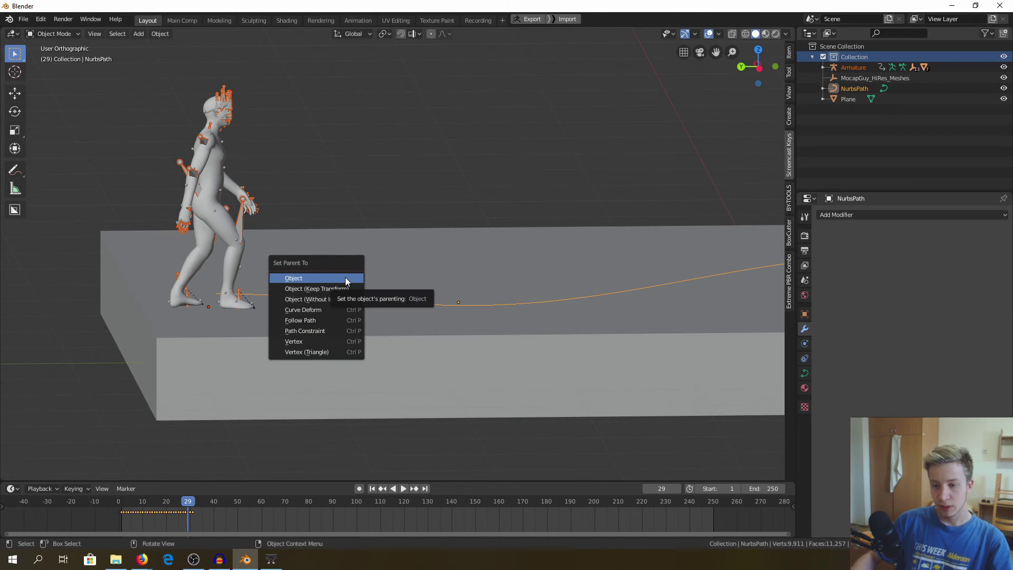
{"action": "left_click", "coordinate": [341, 318]}
- Play the animation from the first frame to check the character's walk along the curved path
{"action": "left_click", "coordinate": [105, 505]}
{"action": "key", "text": "space"}
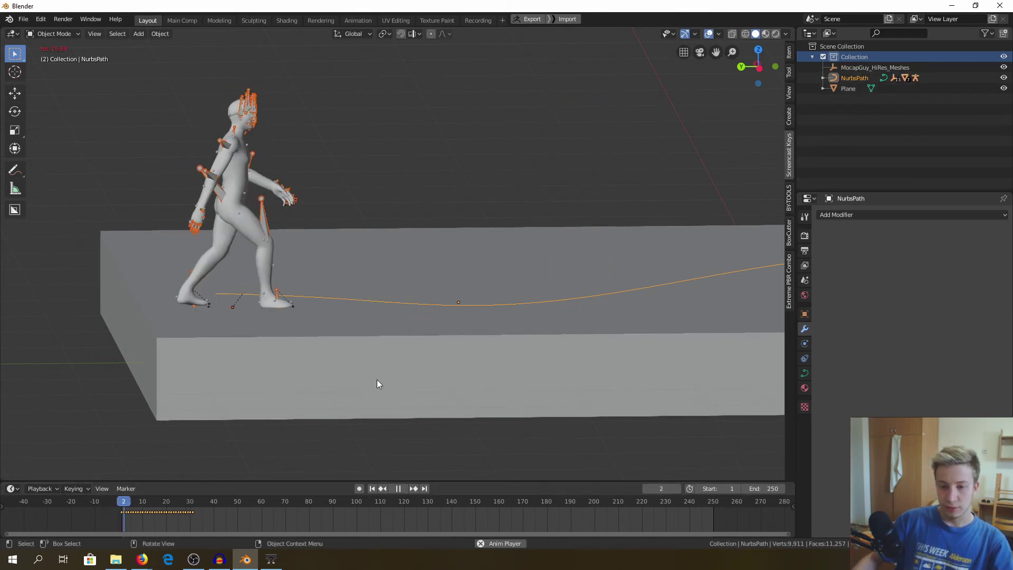
{"action": "middle_click_drag", "start_coordinate": [640, 269], "coordinate": [403, 274], "text": "shift"}
{"action": "scroll", "coordinate": [475, 262], "scroll_direction": "down", "scroll_amount": 5}
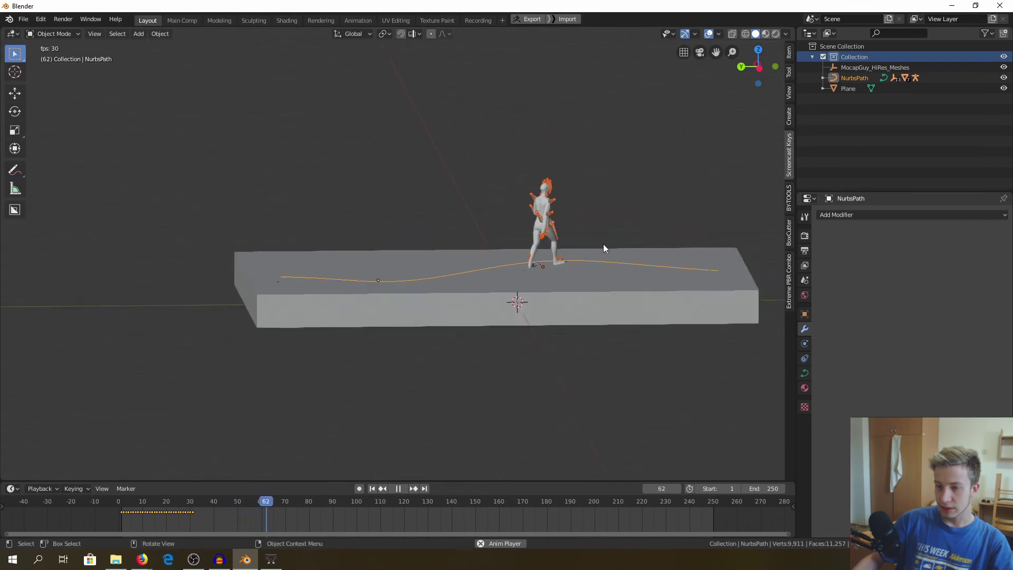
- View the walk from another angle, scrub the timeline back toward the start to compare the walk keyframes with the path, and stop playback
{"action": "middle_click_drag", "start_coordinate": [603, 243], "coordinate": [405, 276]}
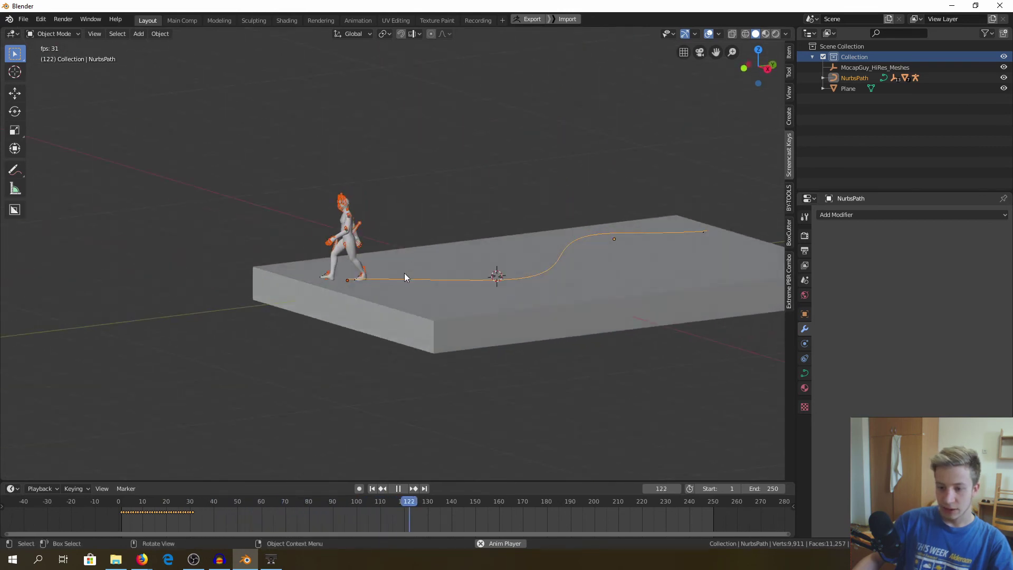
{"action": "left_click_drag", "start_coordinate": [403, 499], "coordinate": [75, 498]}
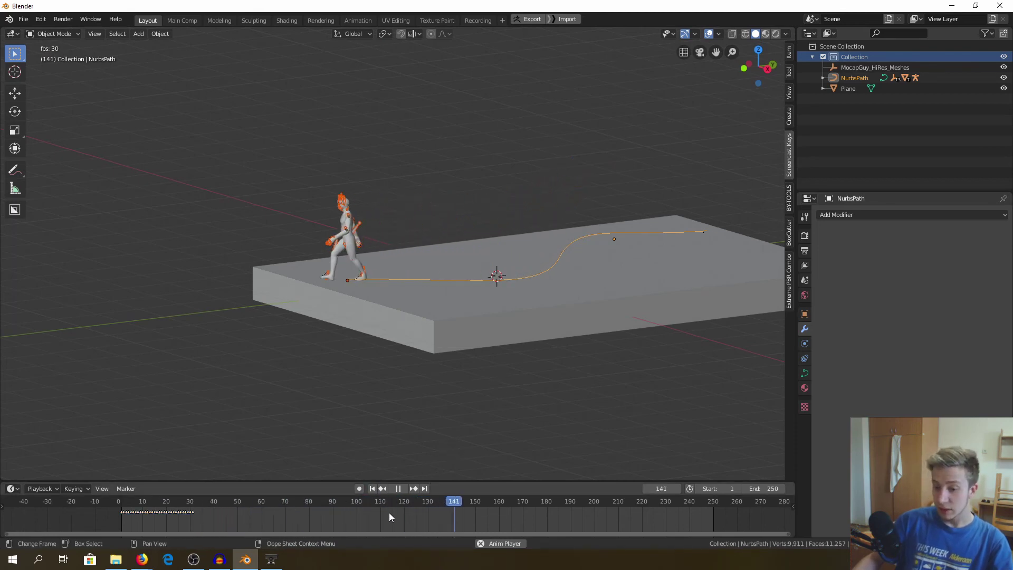
{"action": "left_click_drag", "start_coordinate": [289, 498], "coordinate": [84, 504]}
{"action": "left_click", "coordinate": [402, 488]}
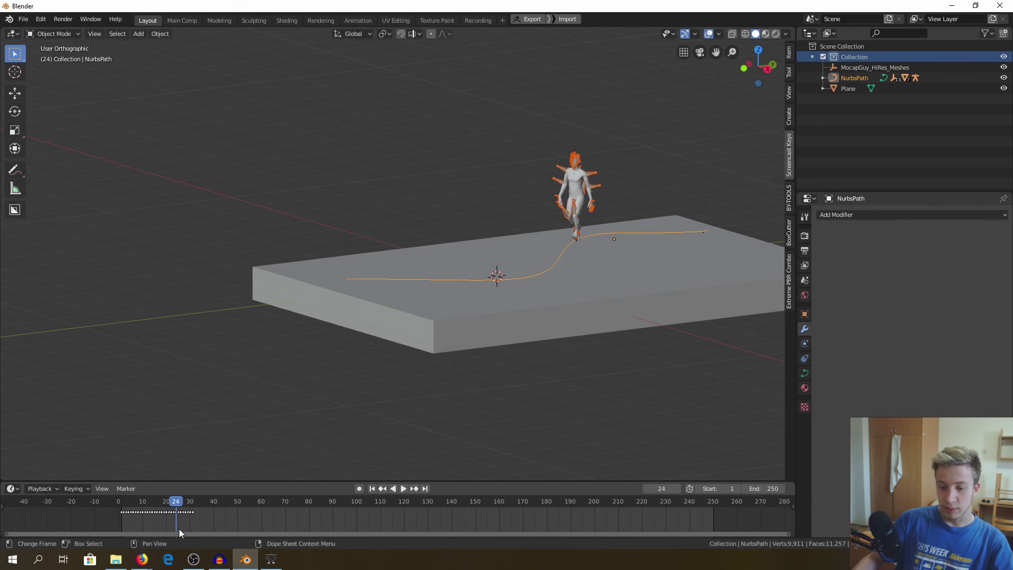
- Select and copy all of the character's walk keyframes and paste them at frame 32 to repeat the walk cycle
{"action": "left_click_drag", "start_coordinate": [218, 525], "coordinate": [40, 492]}
{"action": "scroll", "coordinate": [194, 515], "scroll_direction": "up", "scroll_amount": 7, "text": "alt"}
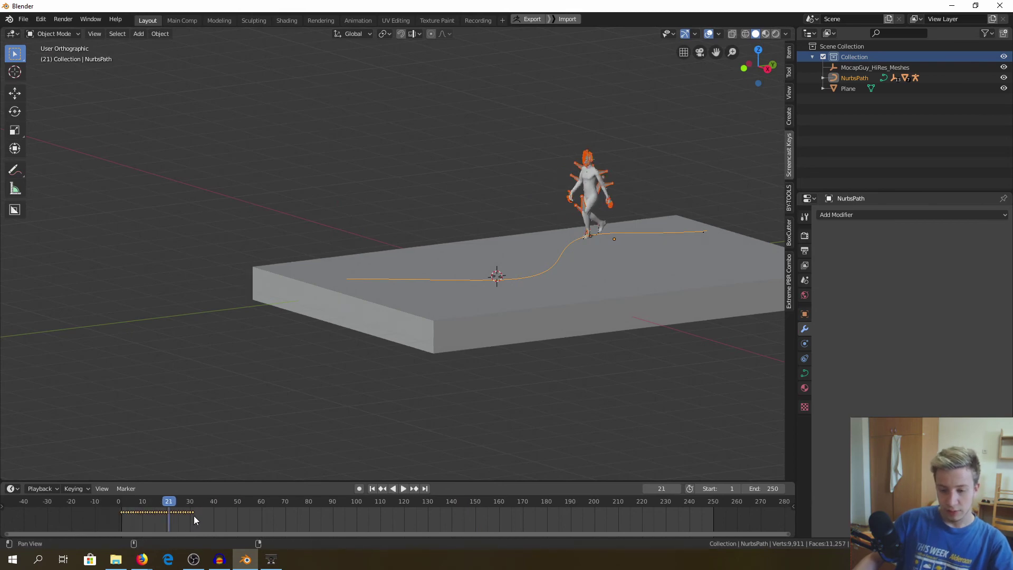
{"action": "scroll", "coordinate": [194, 505], "scroll_direction": "down", "scroll_amount": 4}
{"action": "scroll", "coordinate": [194, 504], "scroll_direction": "up", "scroll_amount": 11}
{"action": "left_click", "coordinate": [195, 504]}
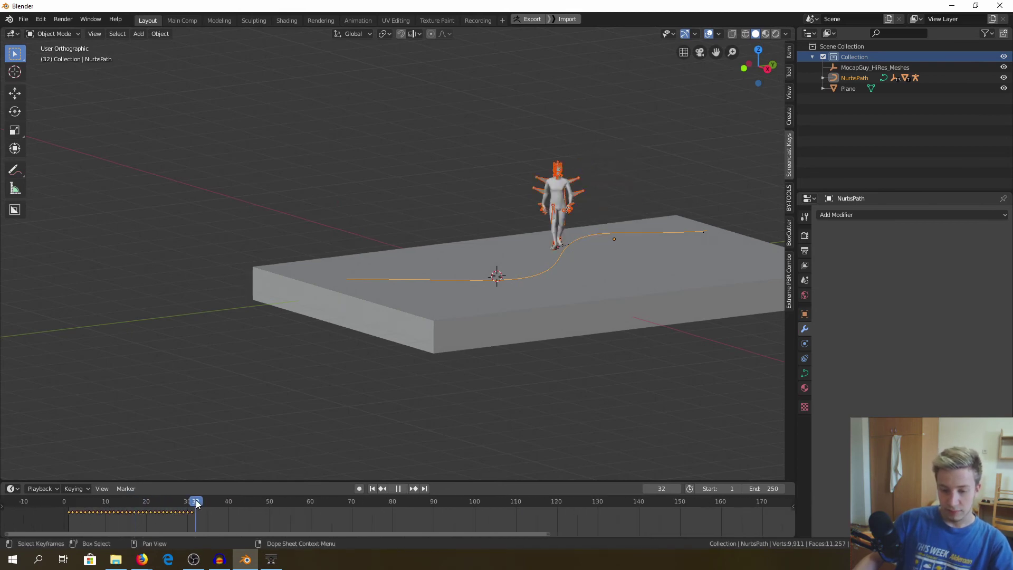
{"action": "key", "text": "ctrl+v"}
- Select and copy the whole extended keyframe range and paste it at frame 63 to lengthen the walk again
{"action": "key", "text": "b"}
{"action": "left_click_drag", "start_coordinate": [308, 515], "coordinate": [28, 502]}
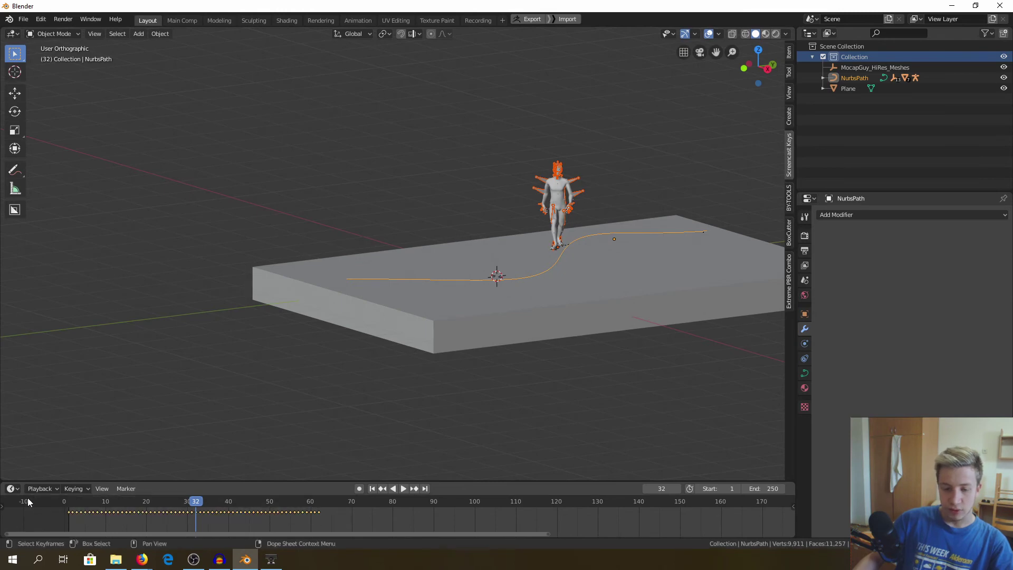
{"action": "left_click", "coordinate": [321, 500]}
{"action": "key", "text": "ctrl+v"}
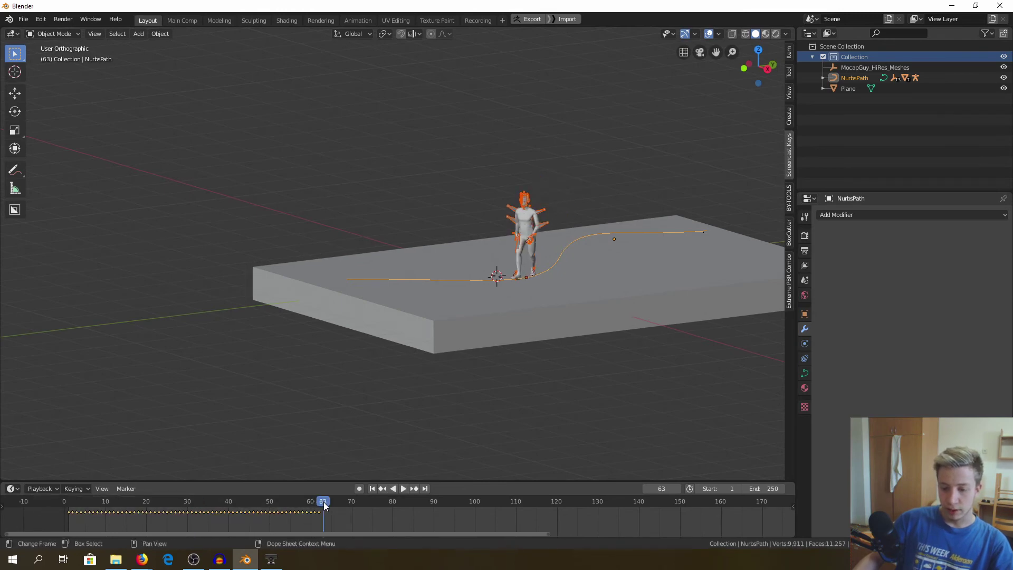
- Play the extended walk along the path, stop it, and move to frame 124 to check where the keyframes end
{"action": "left_click_drag", "start_coordinate": [474, 505], "coordinate": [67, 511]}
{"action": "key", "text": "space"}
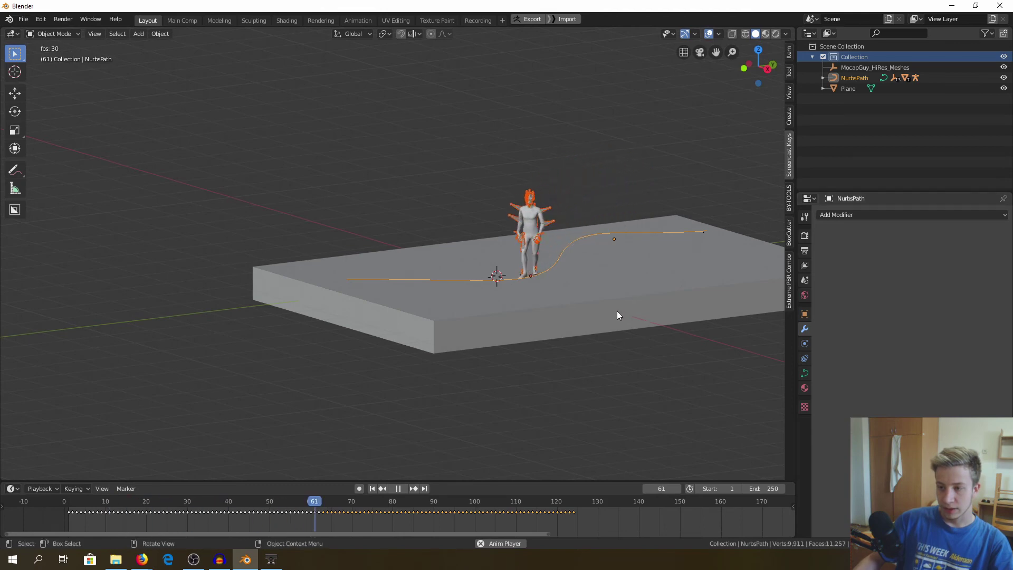
{"action": "left_click", "coordinate": [398, 489]}
{"action": "left_click_drag", "start_coordinate": [595, 499], "coordinate": [575, 485]}
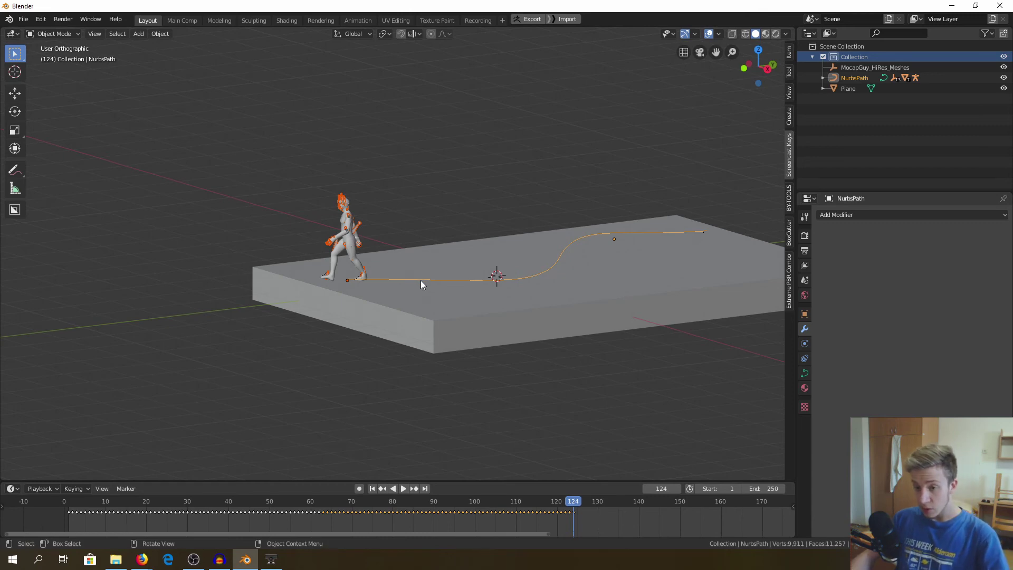
- Select only the path, expand its Path Animation settings in the curve properties, and replay the walk from the start
{"action": "left_click", "coordinate": [472, 278]}
{"action": "left_click", "coordinate": [472, 277]}
{"action": "left_click", "coordinate": [804, 373]}
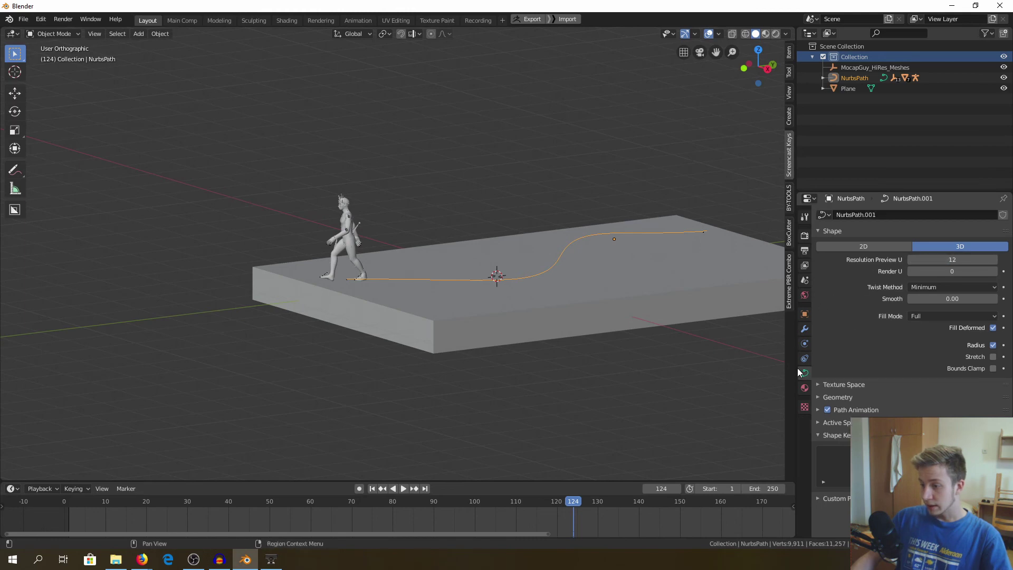
{"action": "left_click", "coordinate": [849, 409]}
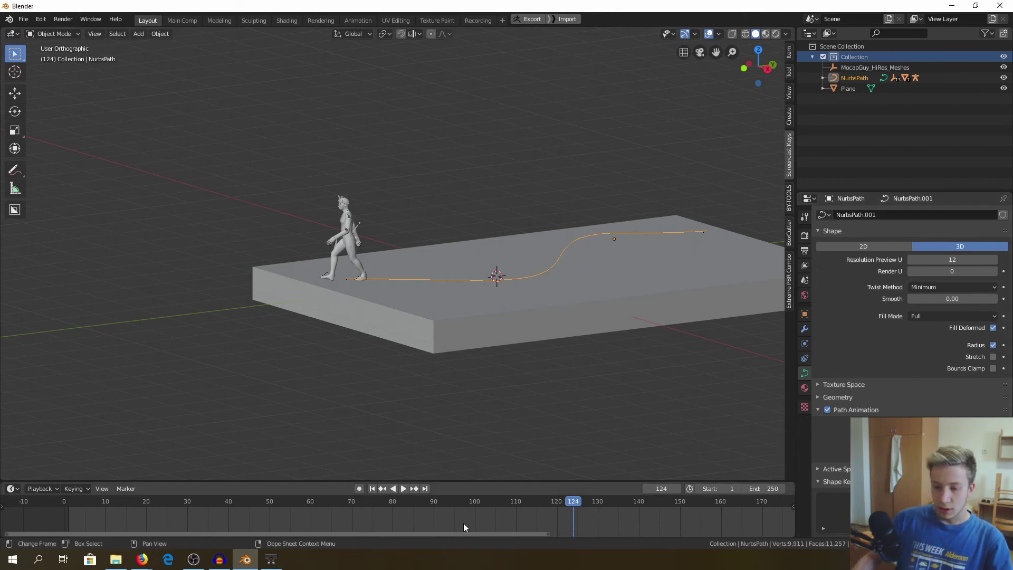
{"action": "left_click_drag", "start_coordinate": [413, 505], "coordinate": [309, 506]}
{"action": "key", "text": "shift+Left"}
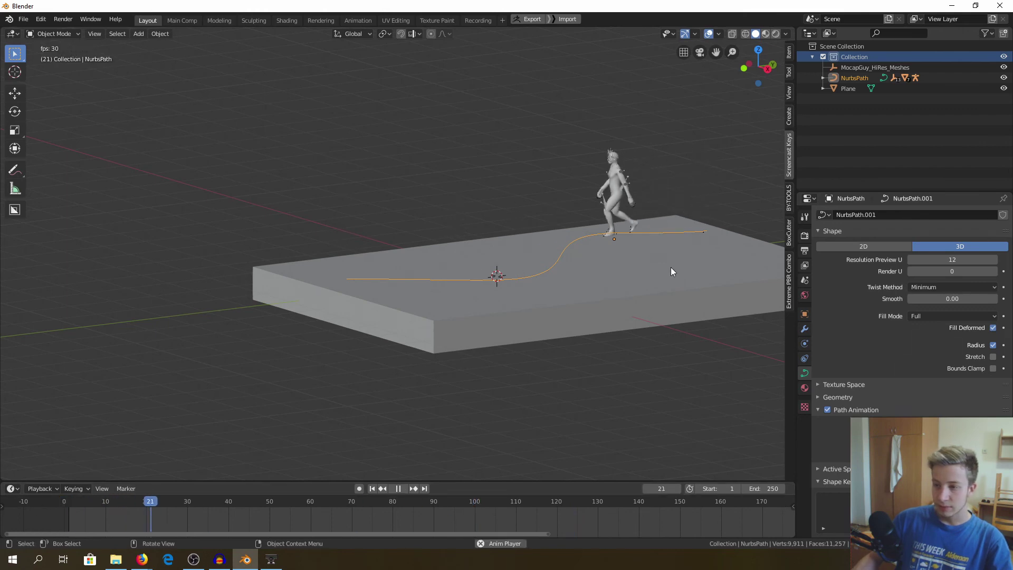